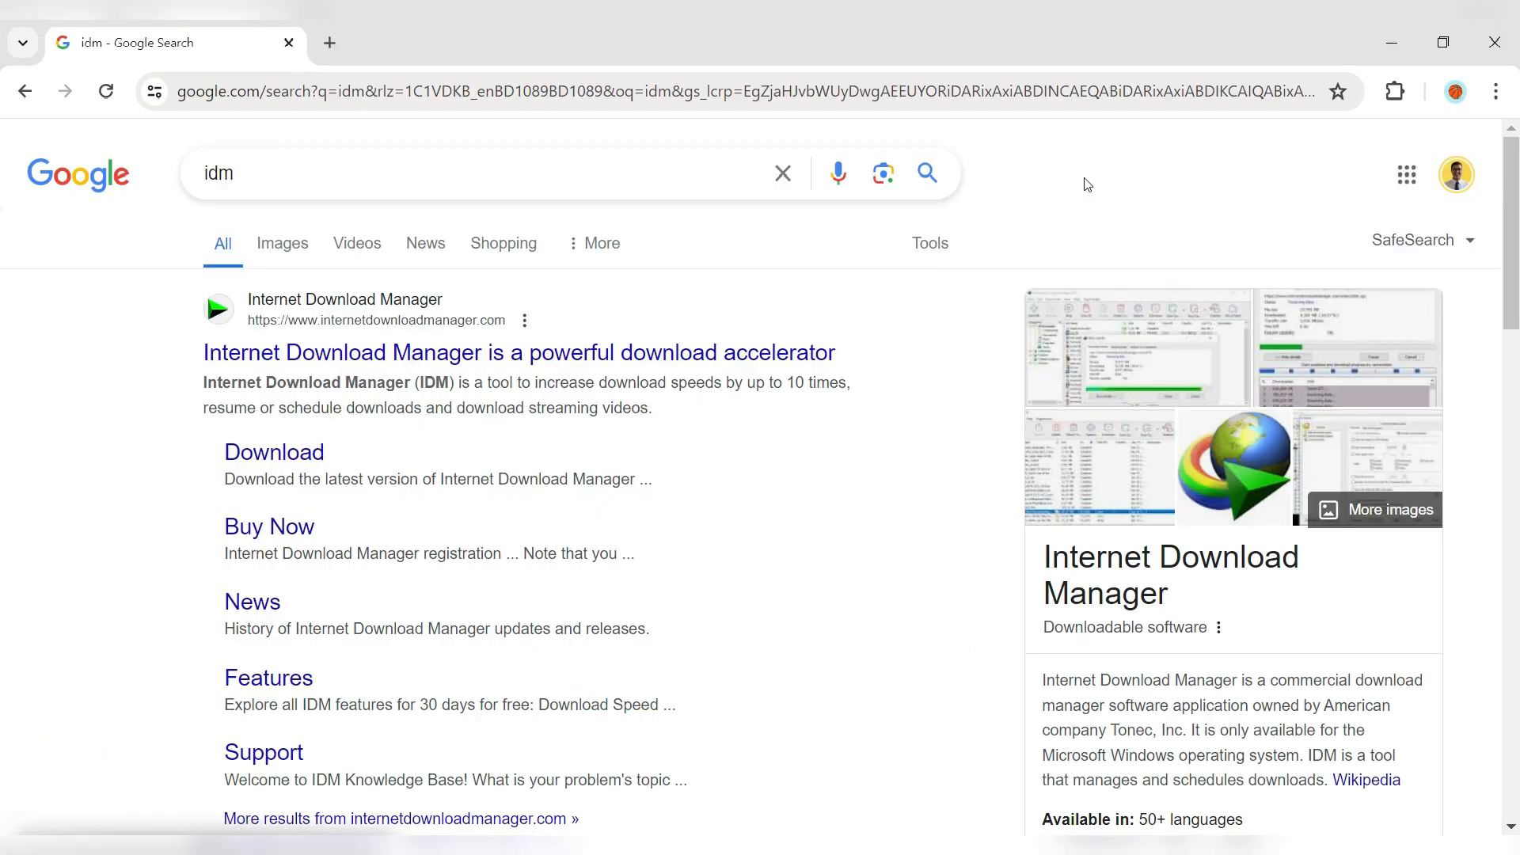
- Download the Internet Download Manager 30-day trial installer from its official website and show the file in its folder
click(372, 361)
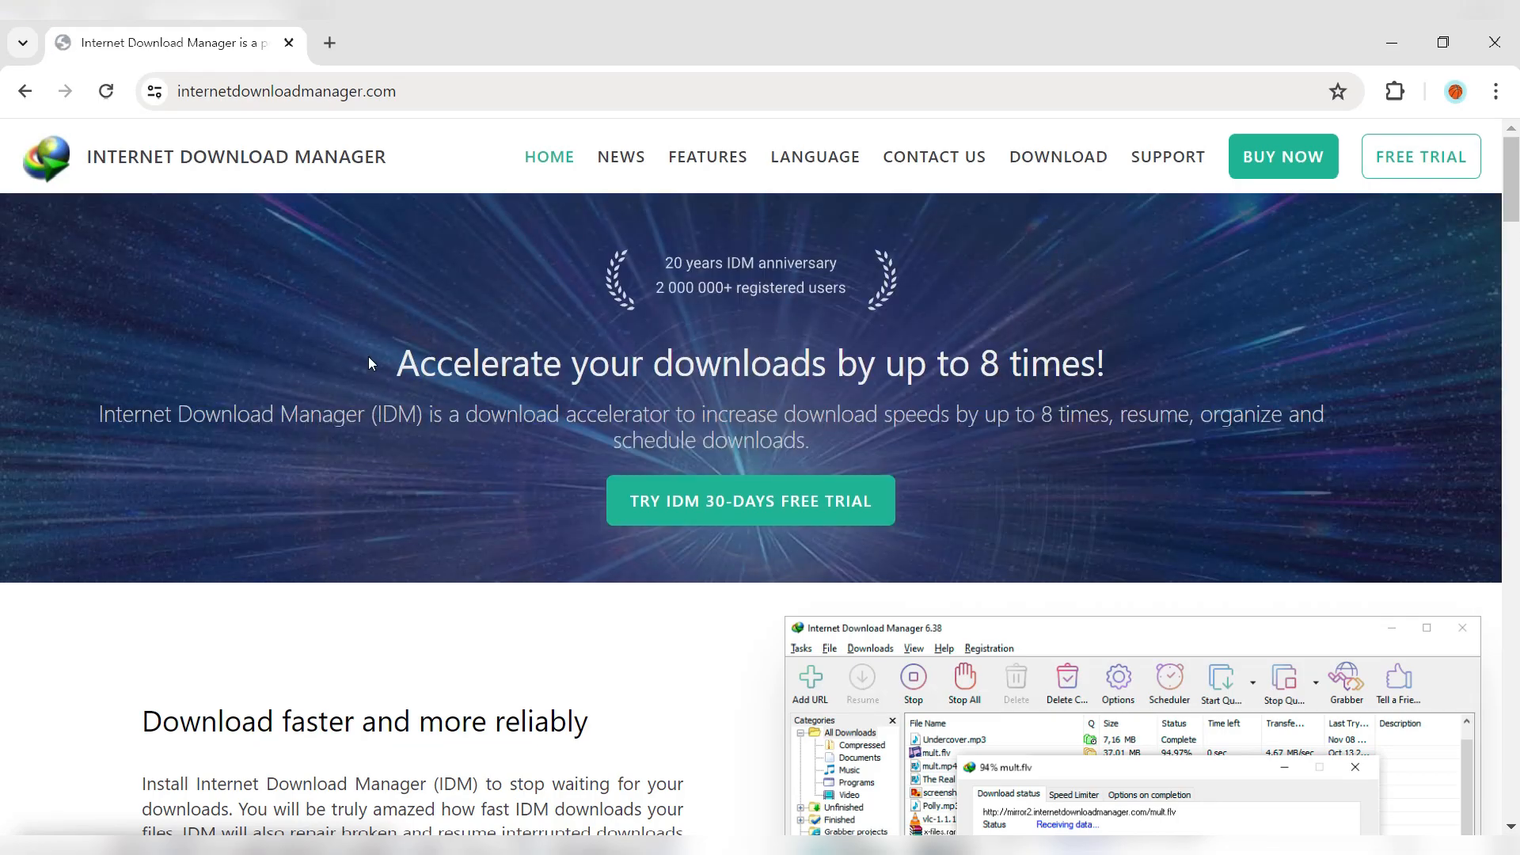
click(693, 513)
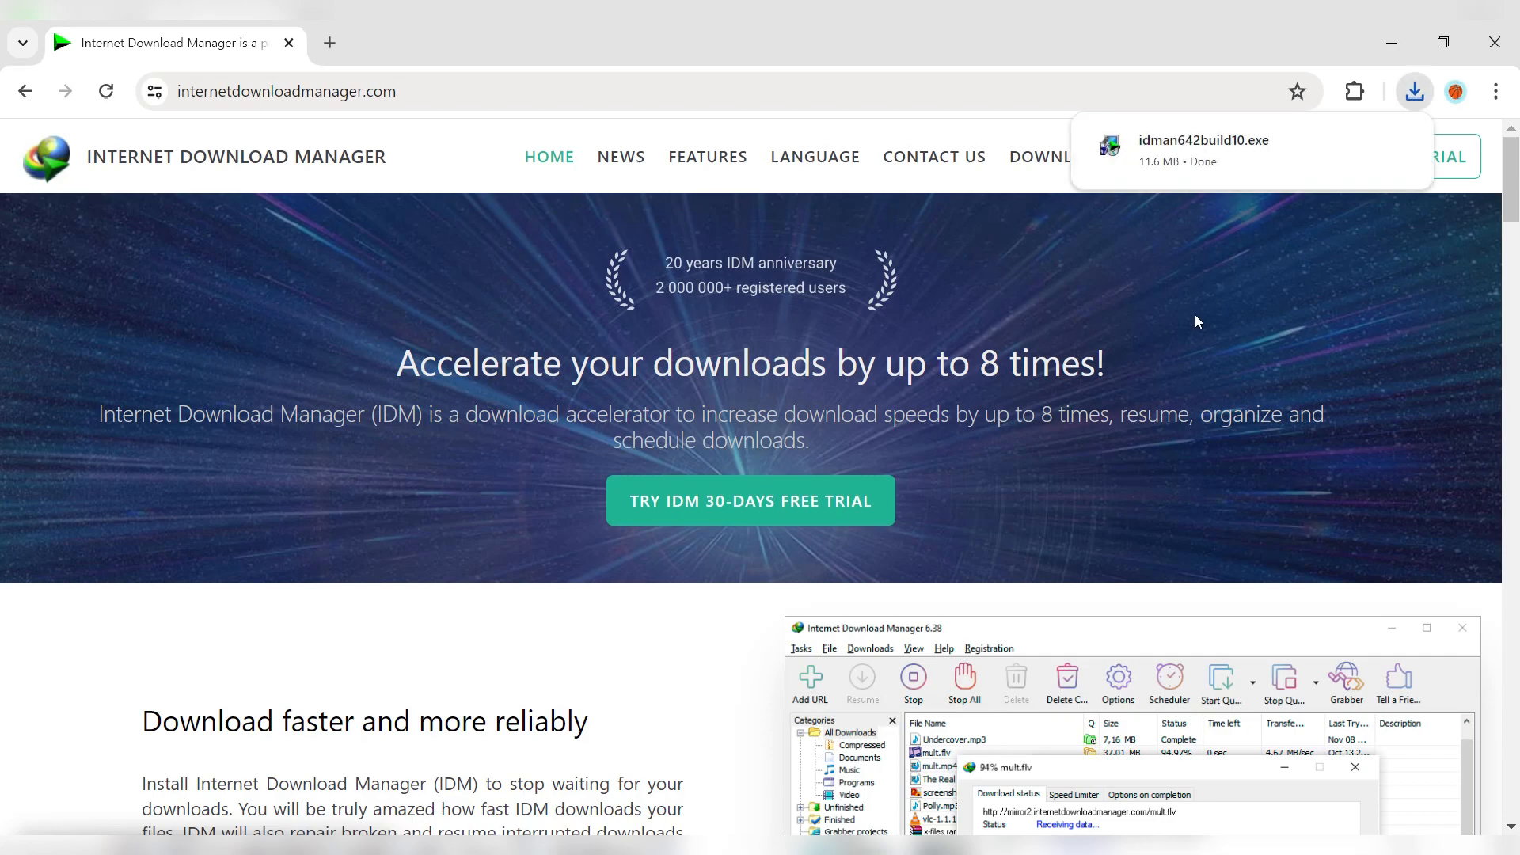
click(1356, 146)
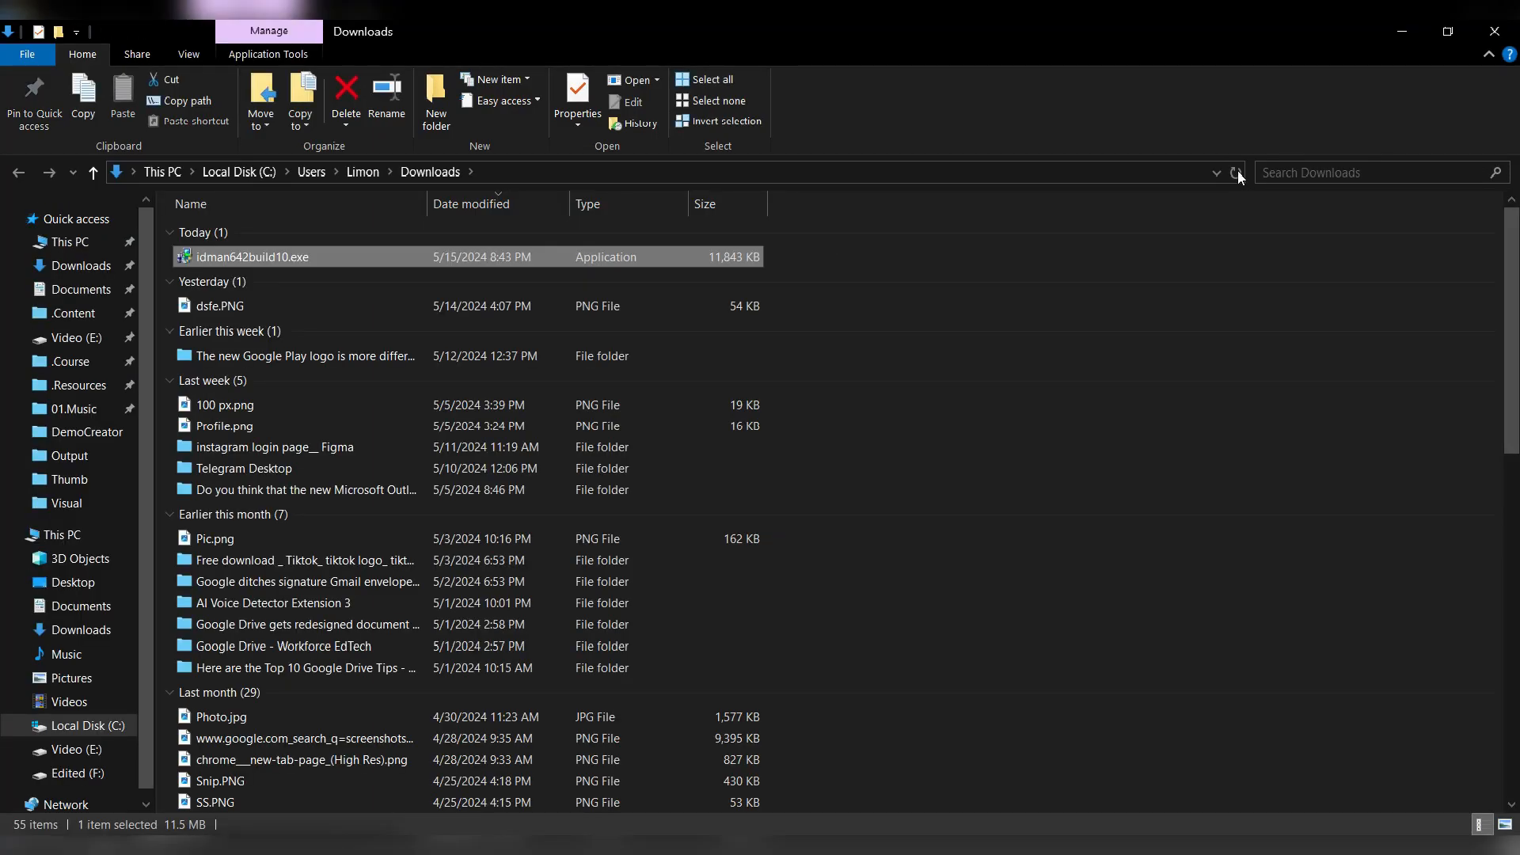
- Run idman642build10.exe and accept the license agreement in the installation wizard
double_click(360, 256)
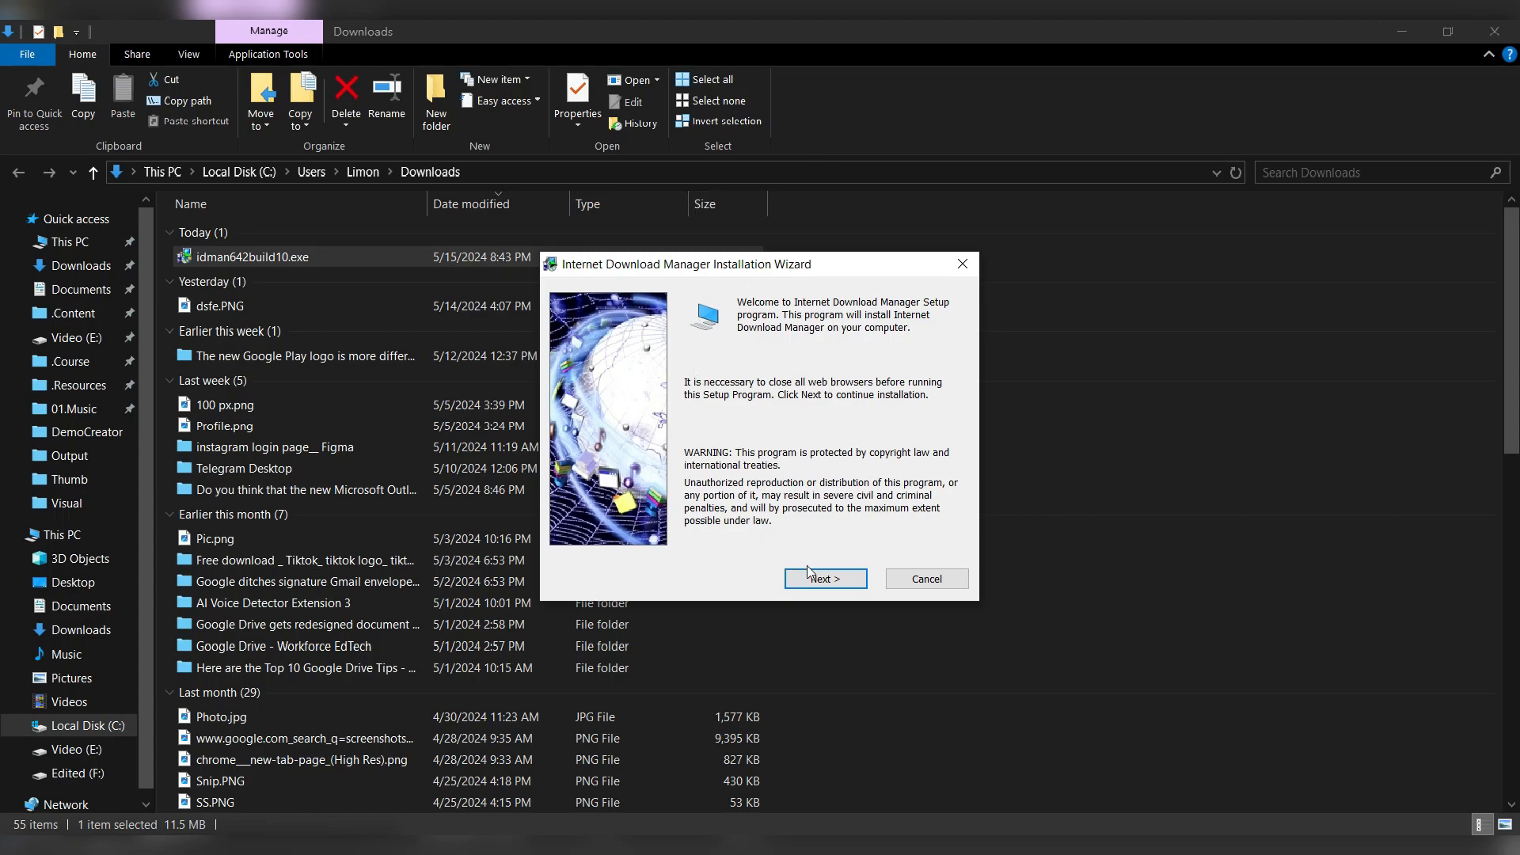
click(812, 578)
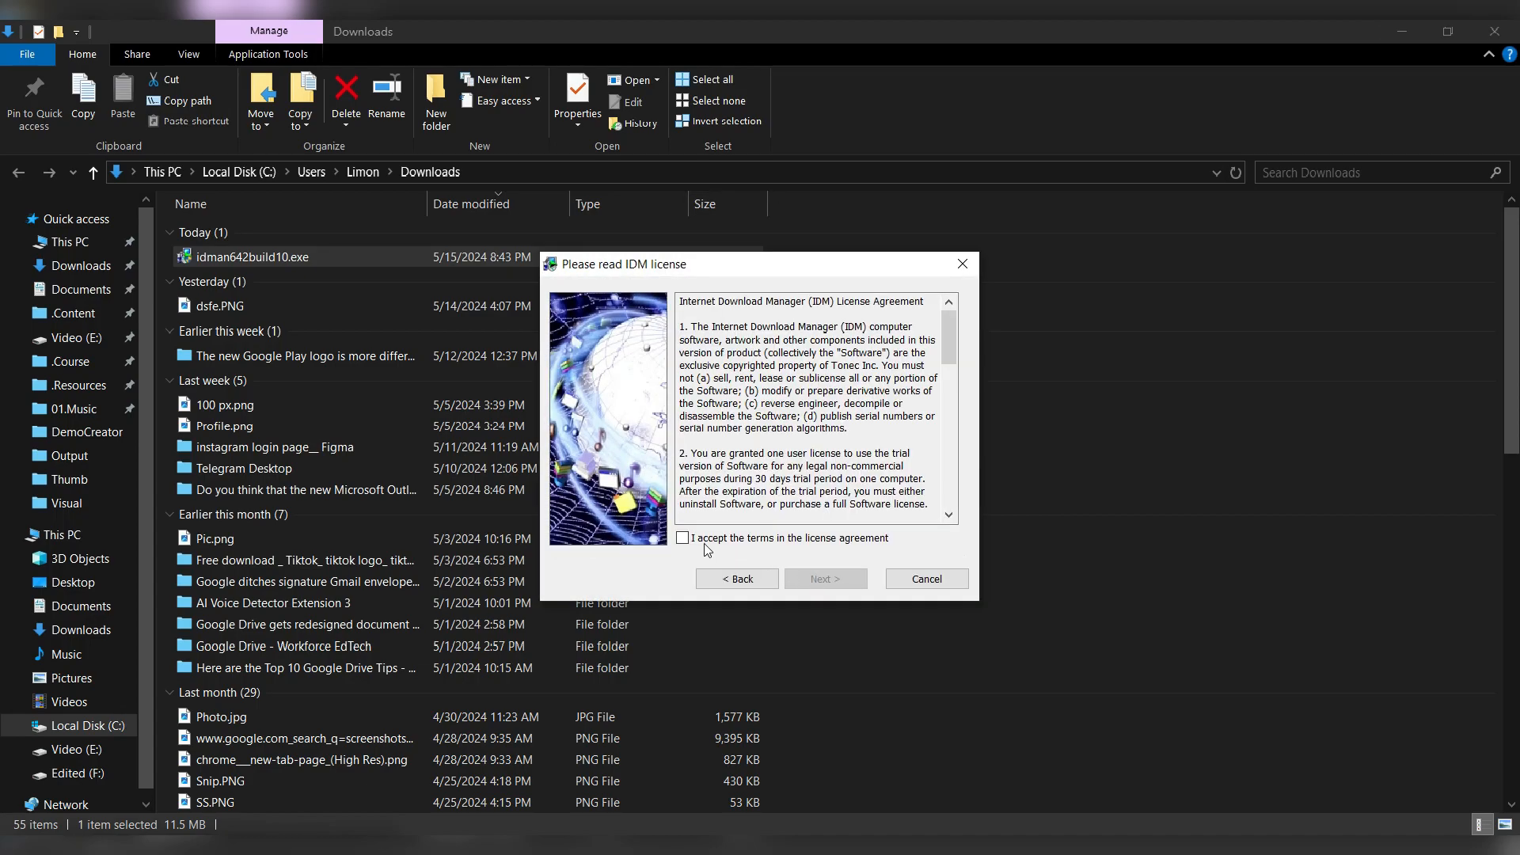
click(682, 538)
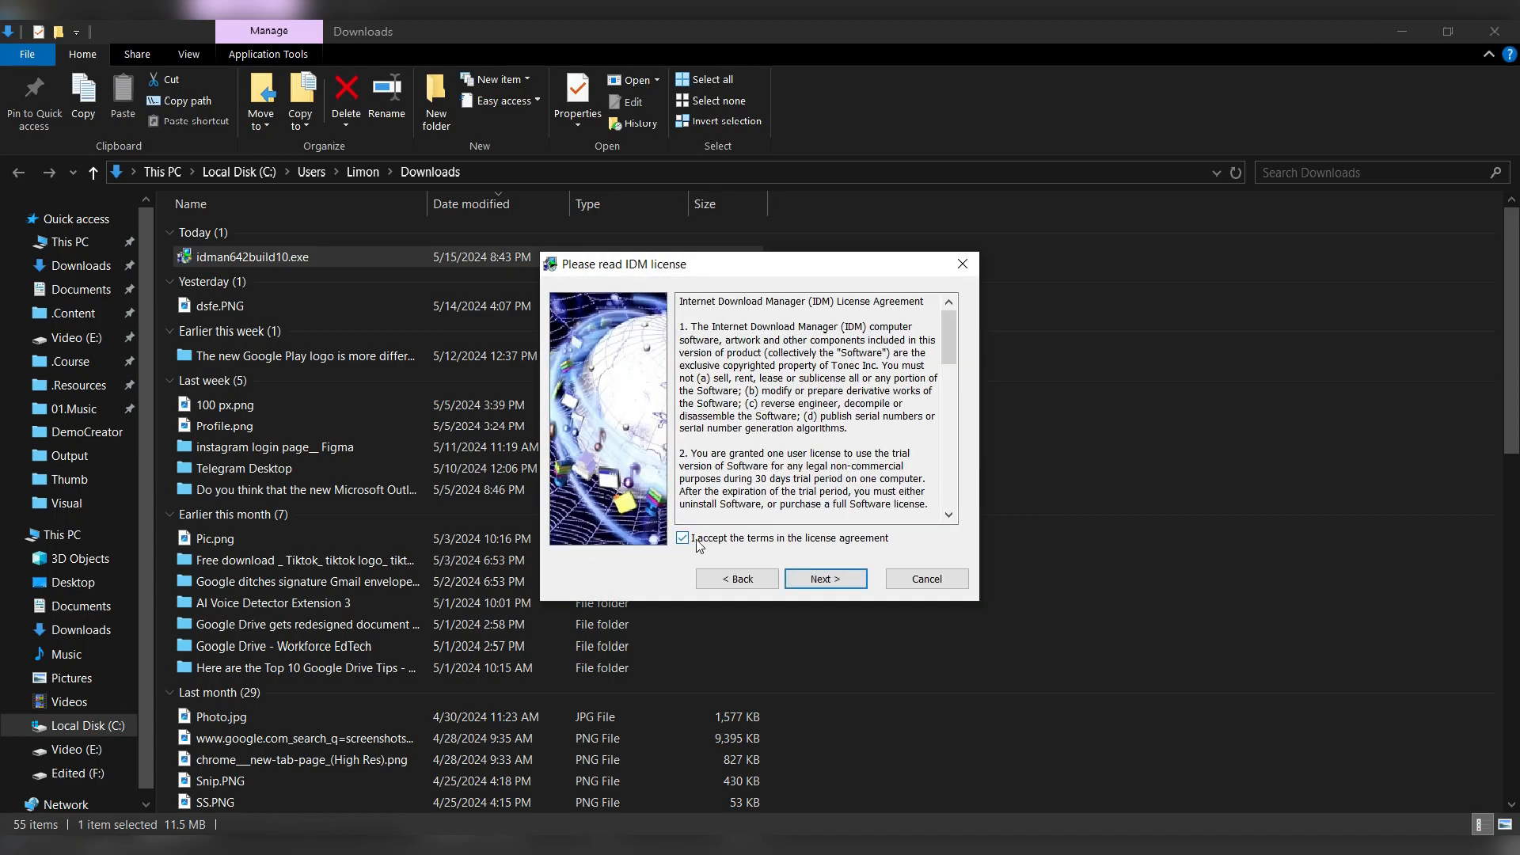
click(834, 578)
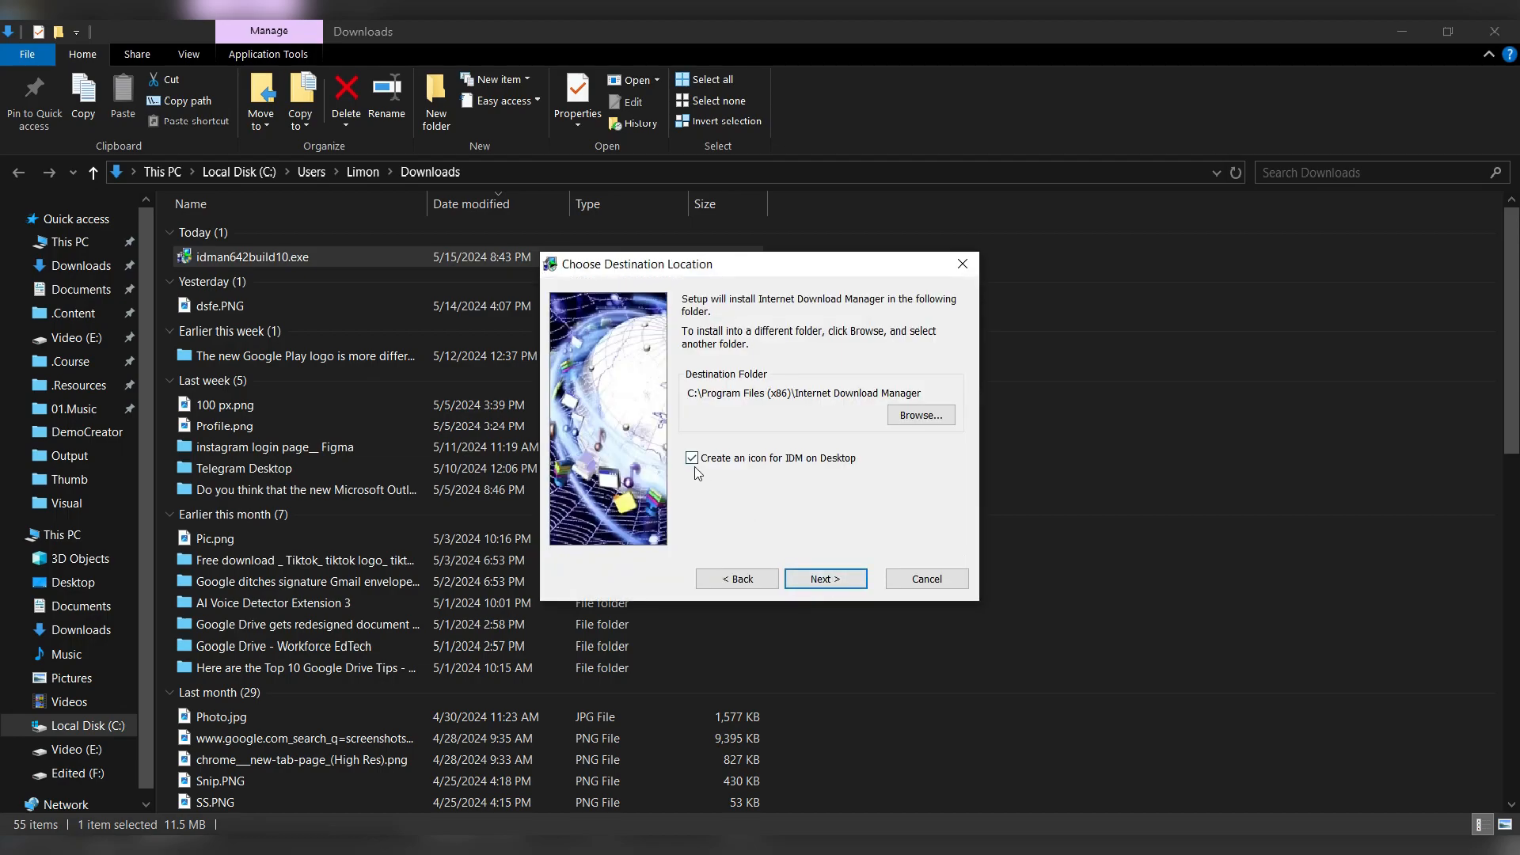
- Install Internet Download Manager in the default destination folder, then finish the wizard and minimize the Downloads folder
click(692, 460)
click(830, 578)
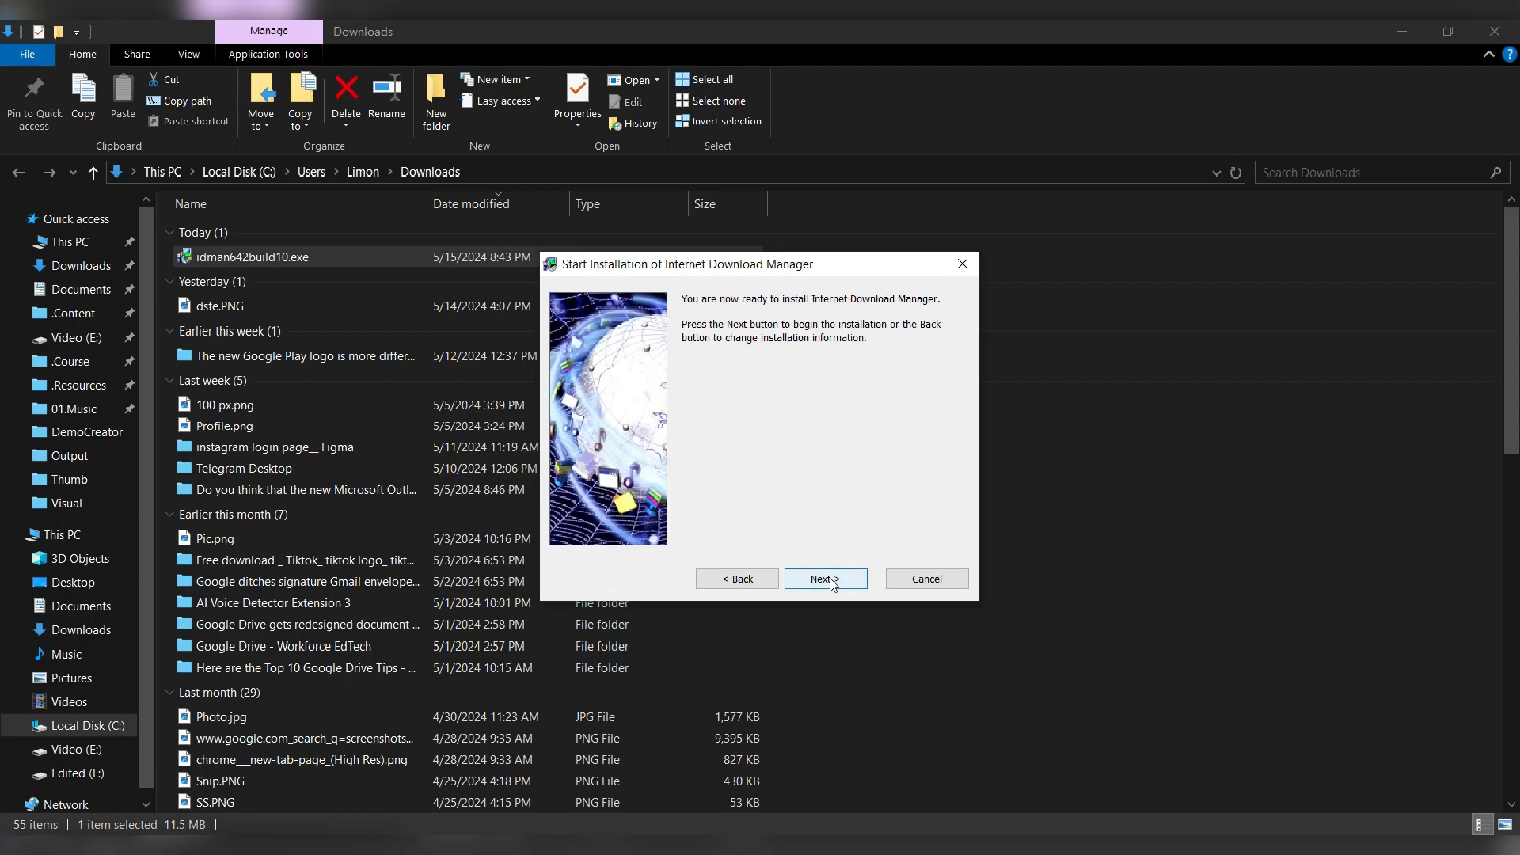
click(830, 580)
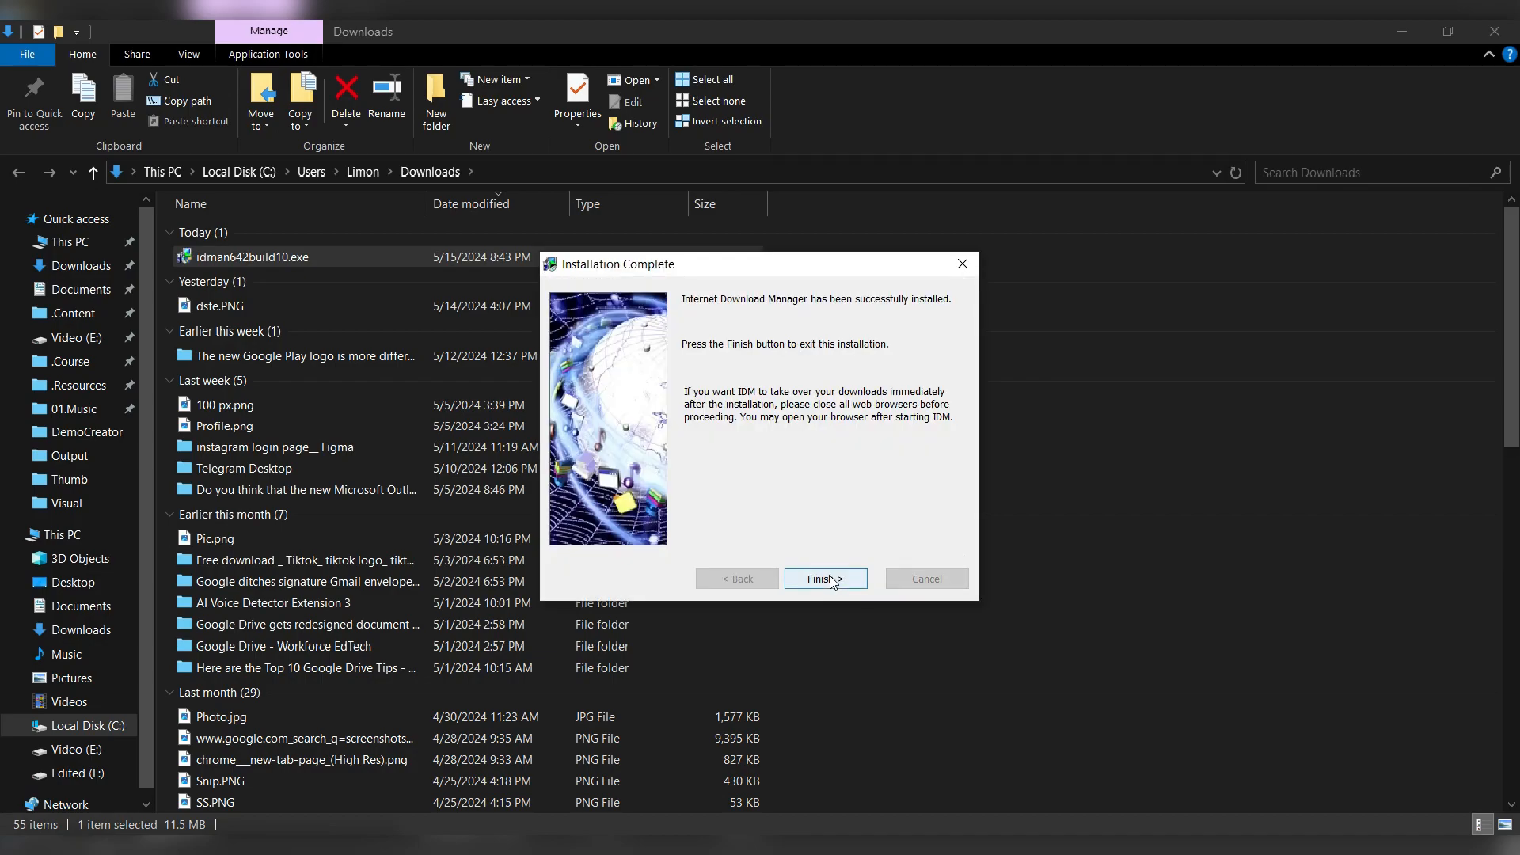
click(830, 579)
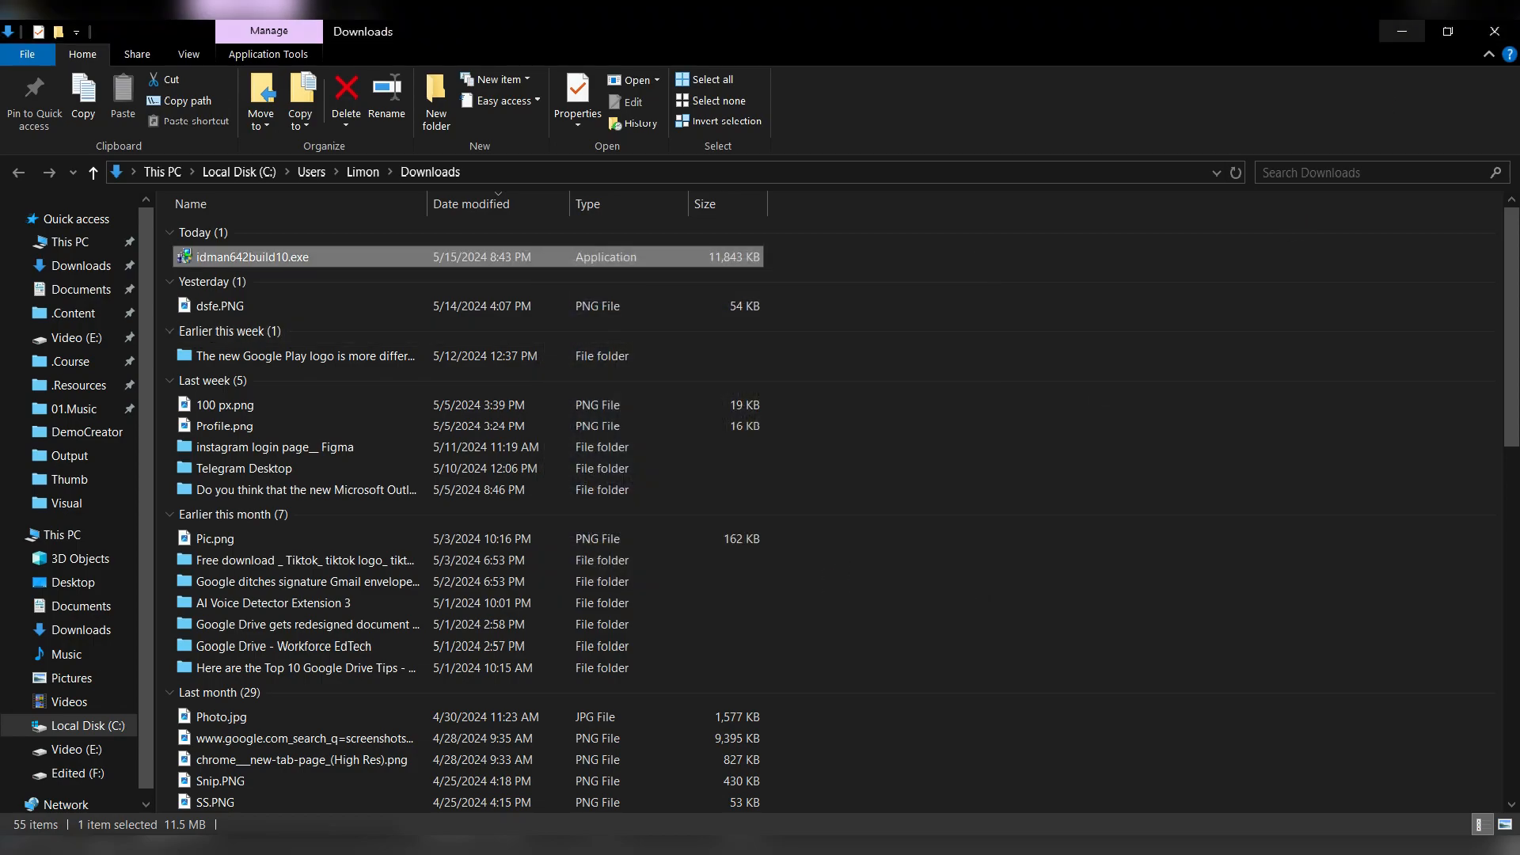
click(1402, 31)
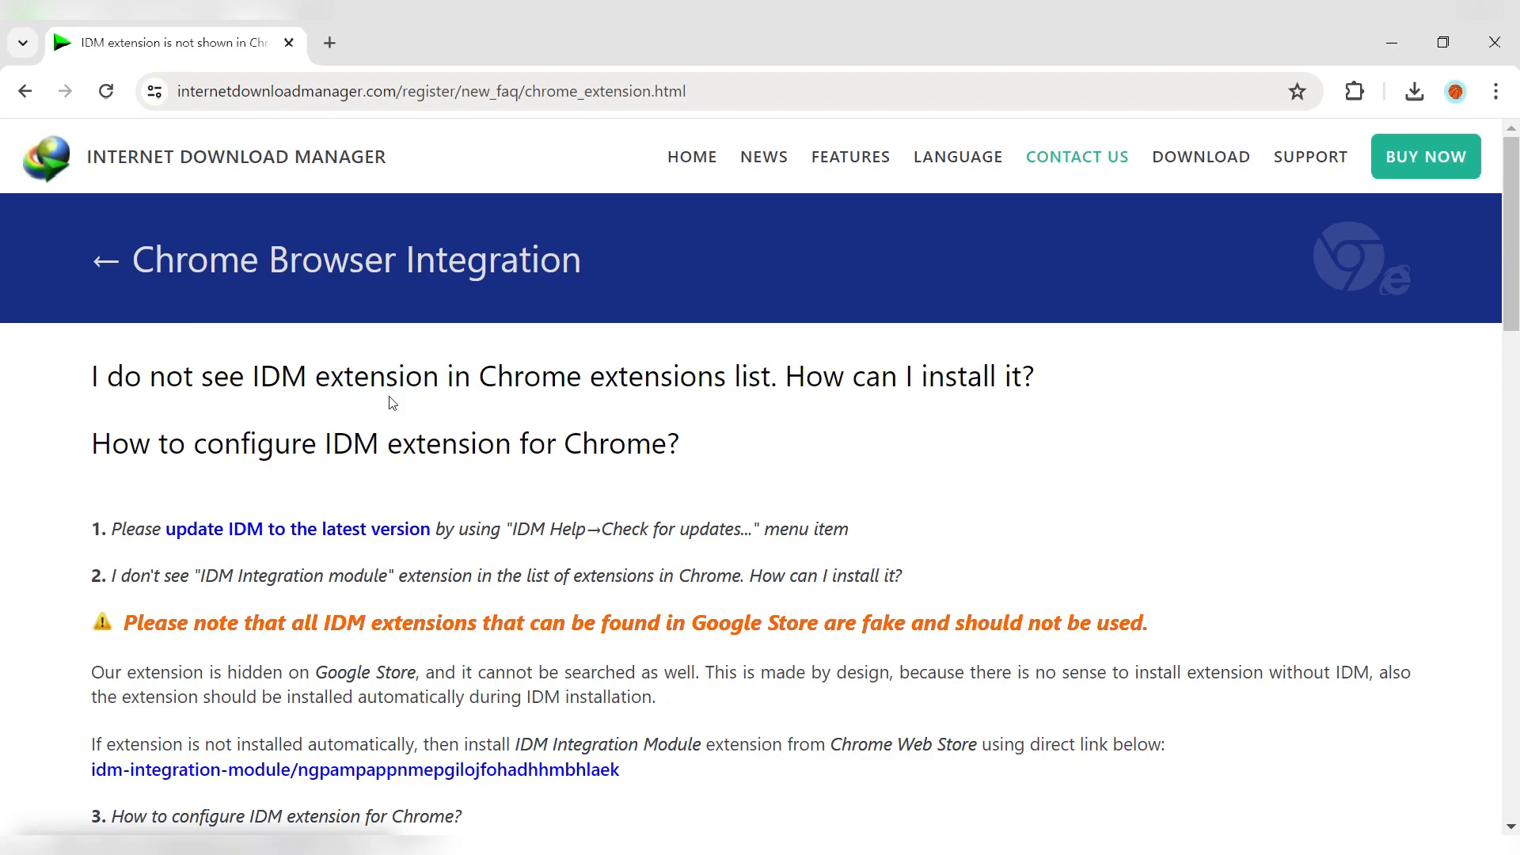
- Add the IDM Integration Module extension to Chrome through the direct Chrome Web Store link on the Chrome Browser Integration page
click(445, 780)
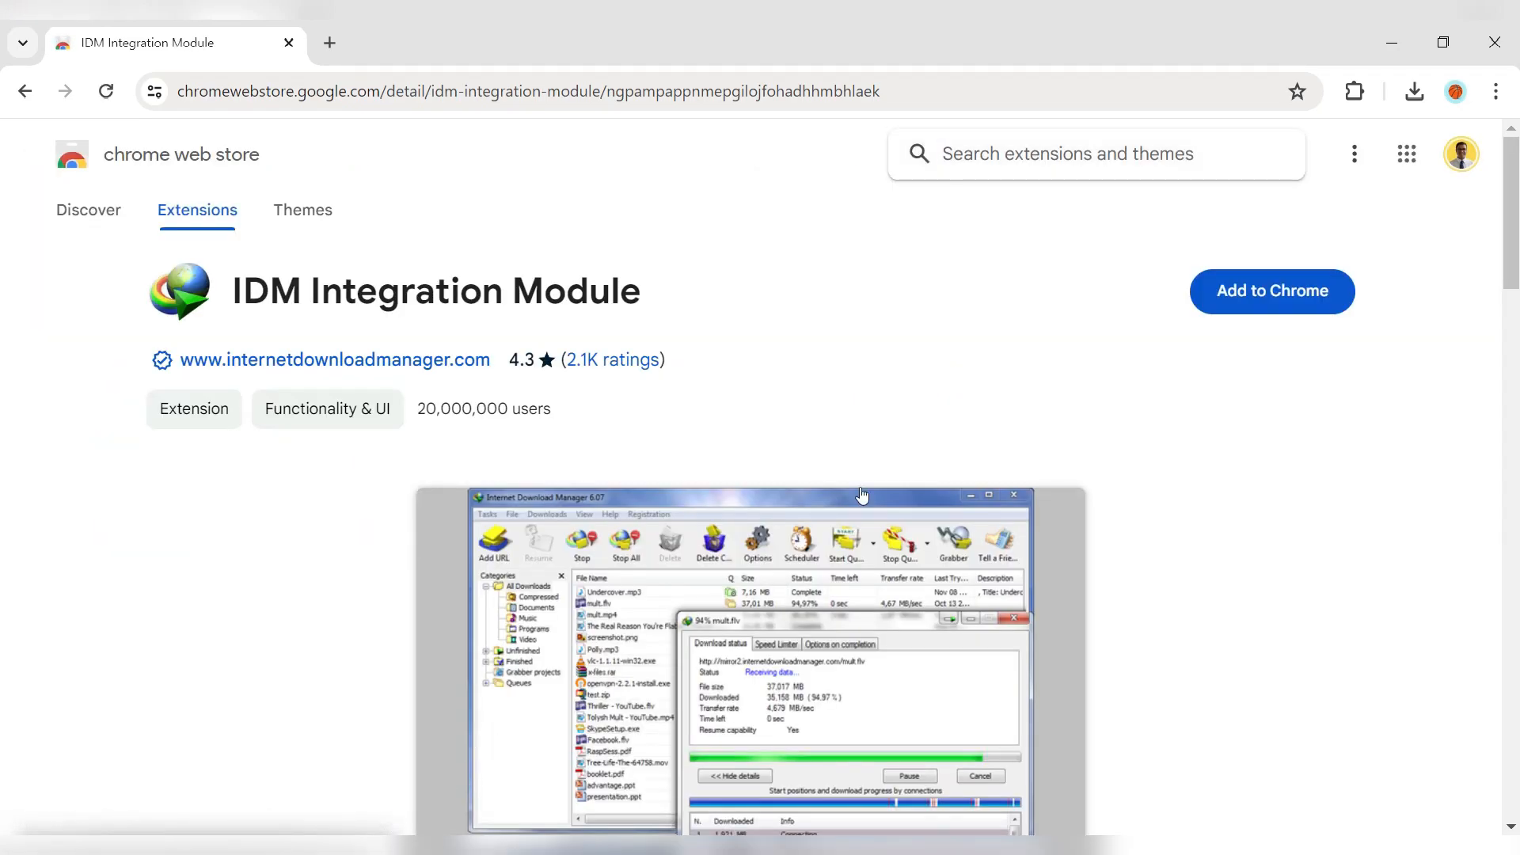
click(1248, 299)
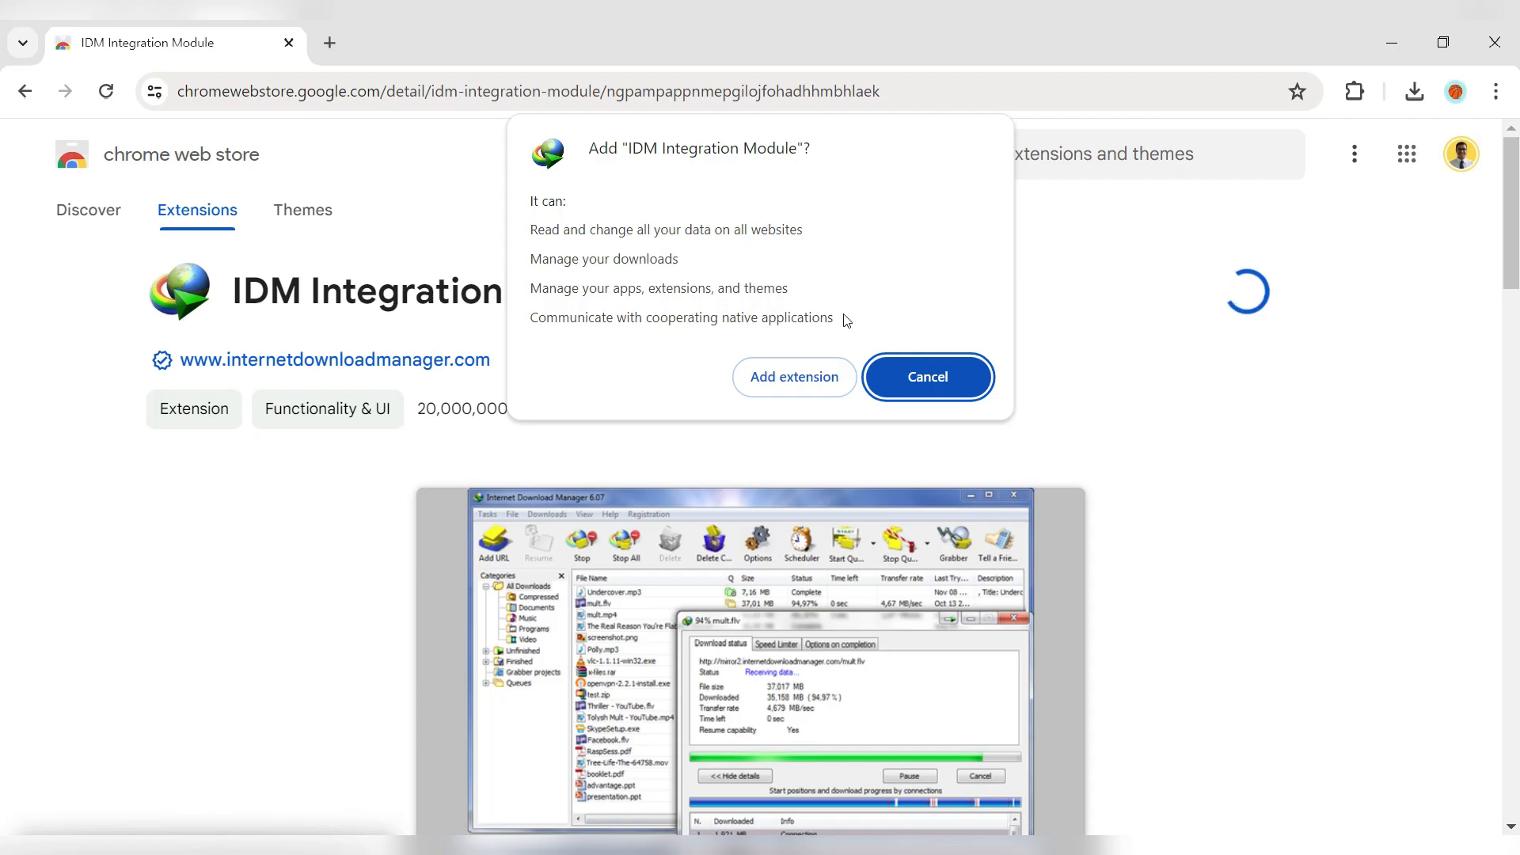
click(805, 383)
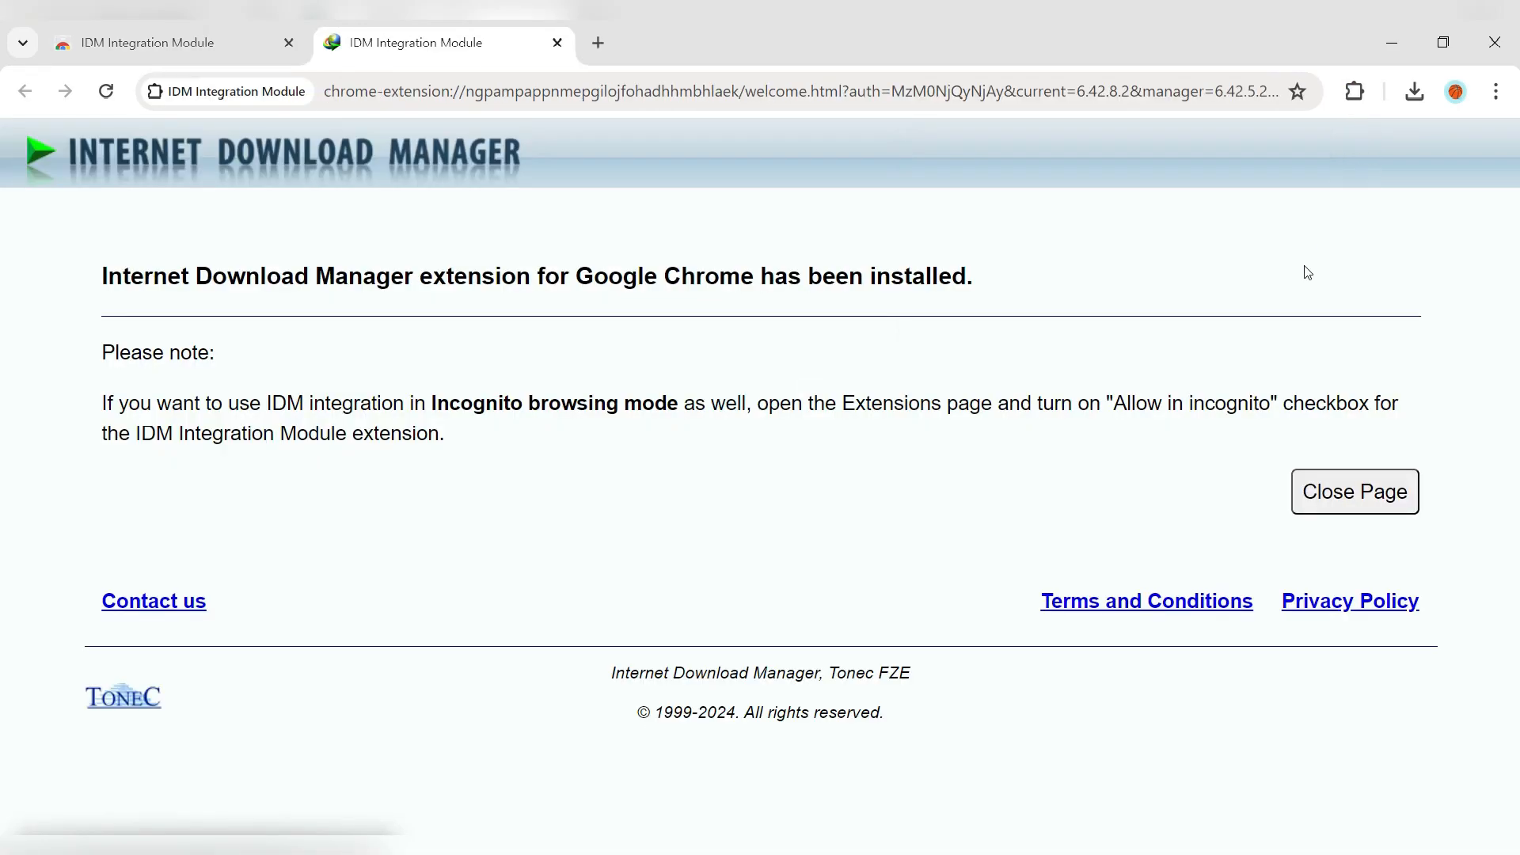
- Pin the IDM Integration Module extension to the browser toolbar and close the extensions list
click(1355, 92)
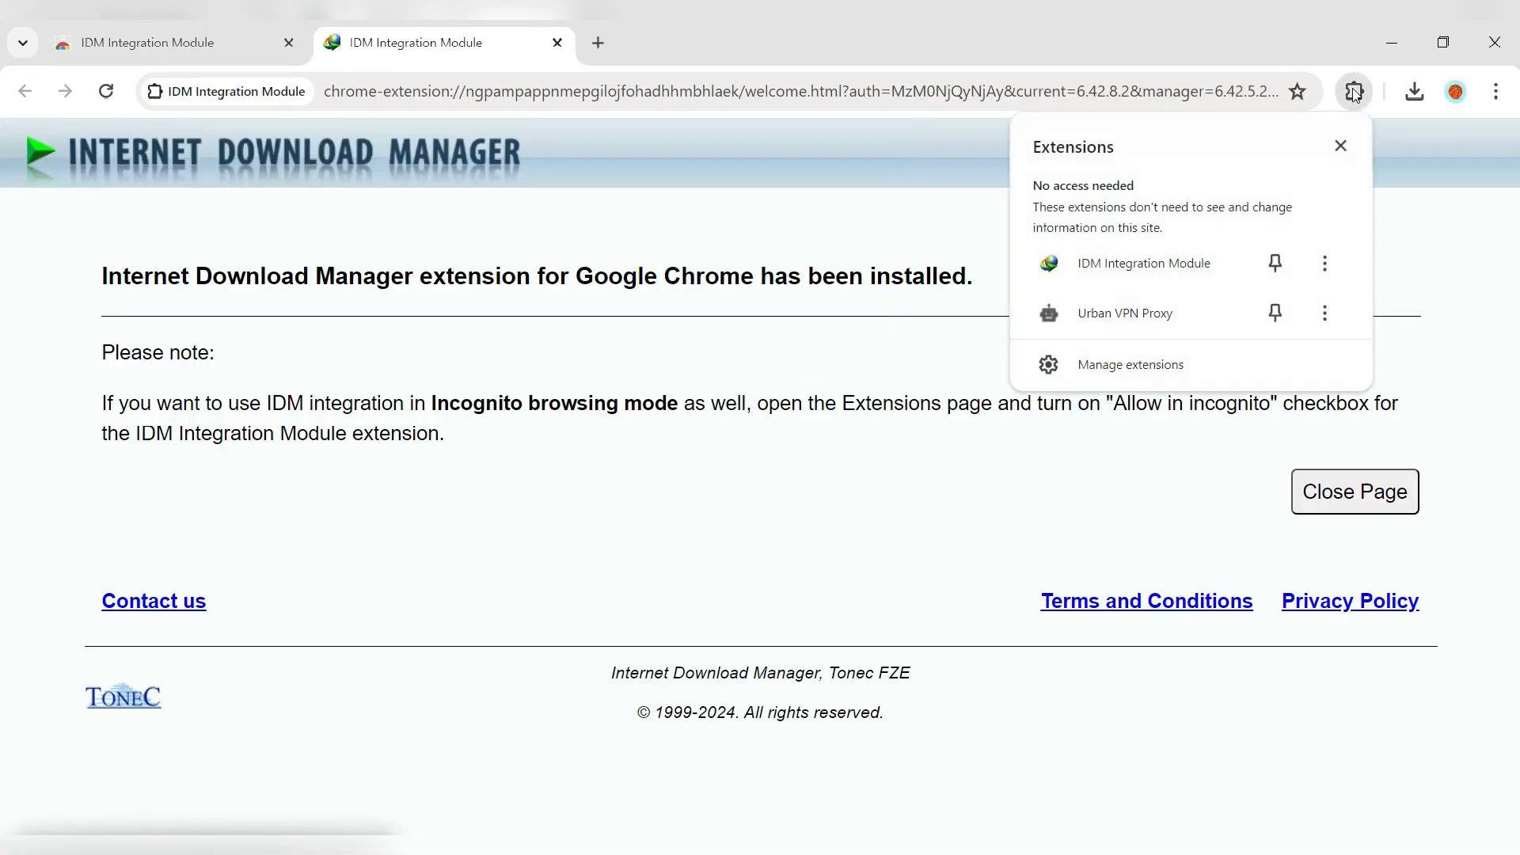
click(1276, 265)
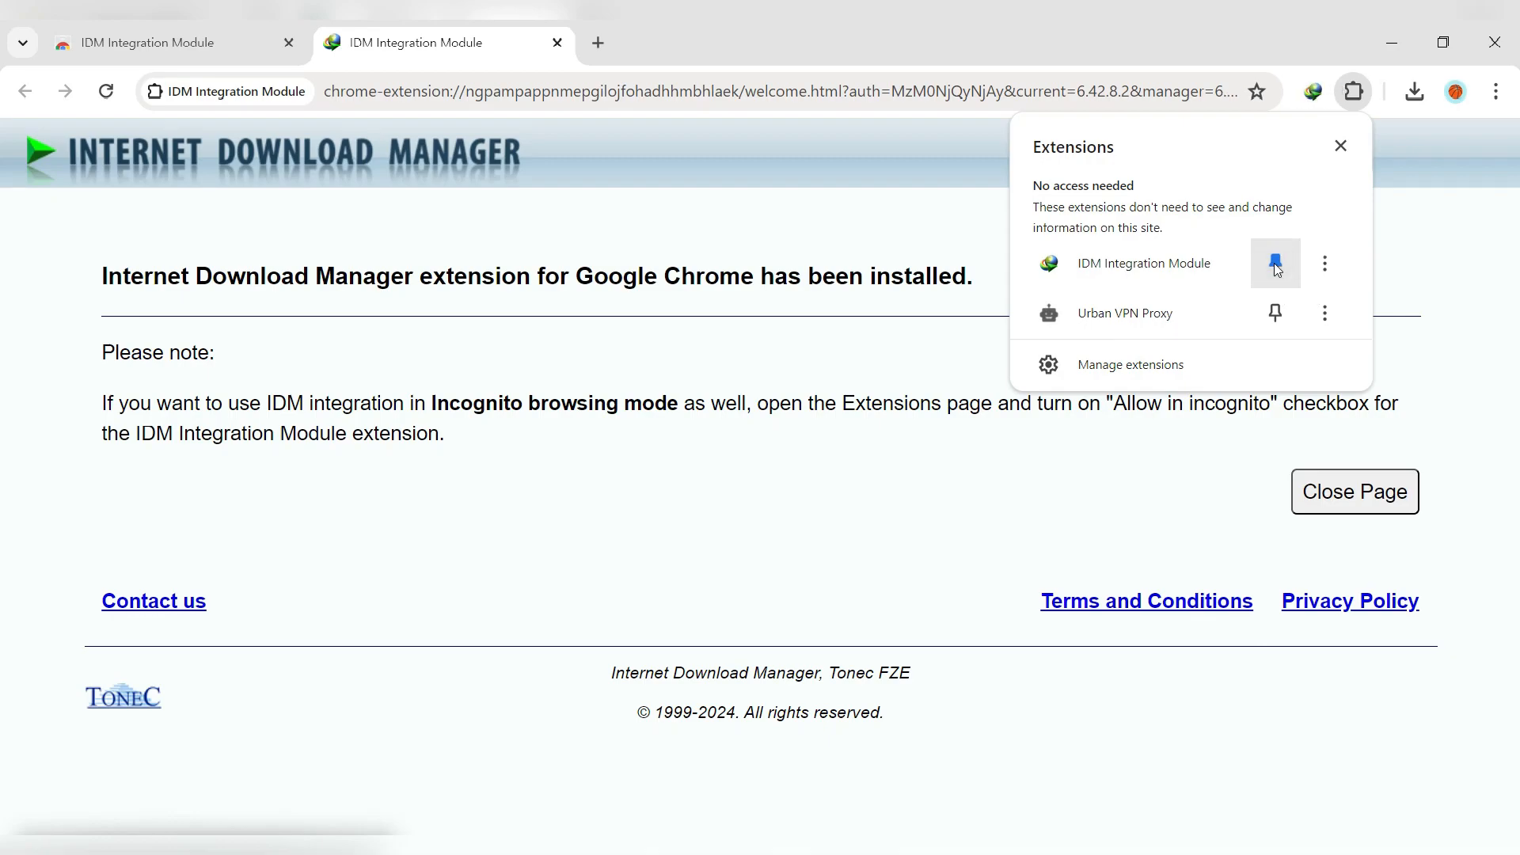
click(1454, 238)
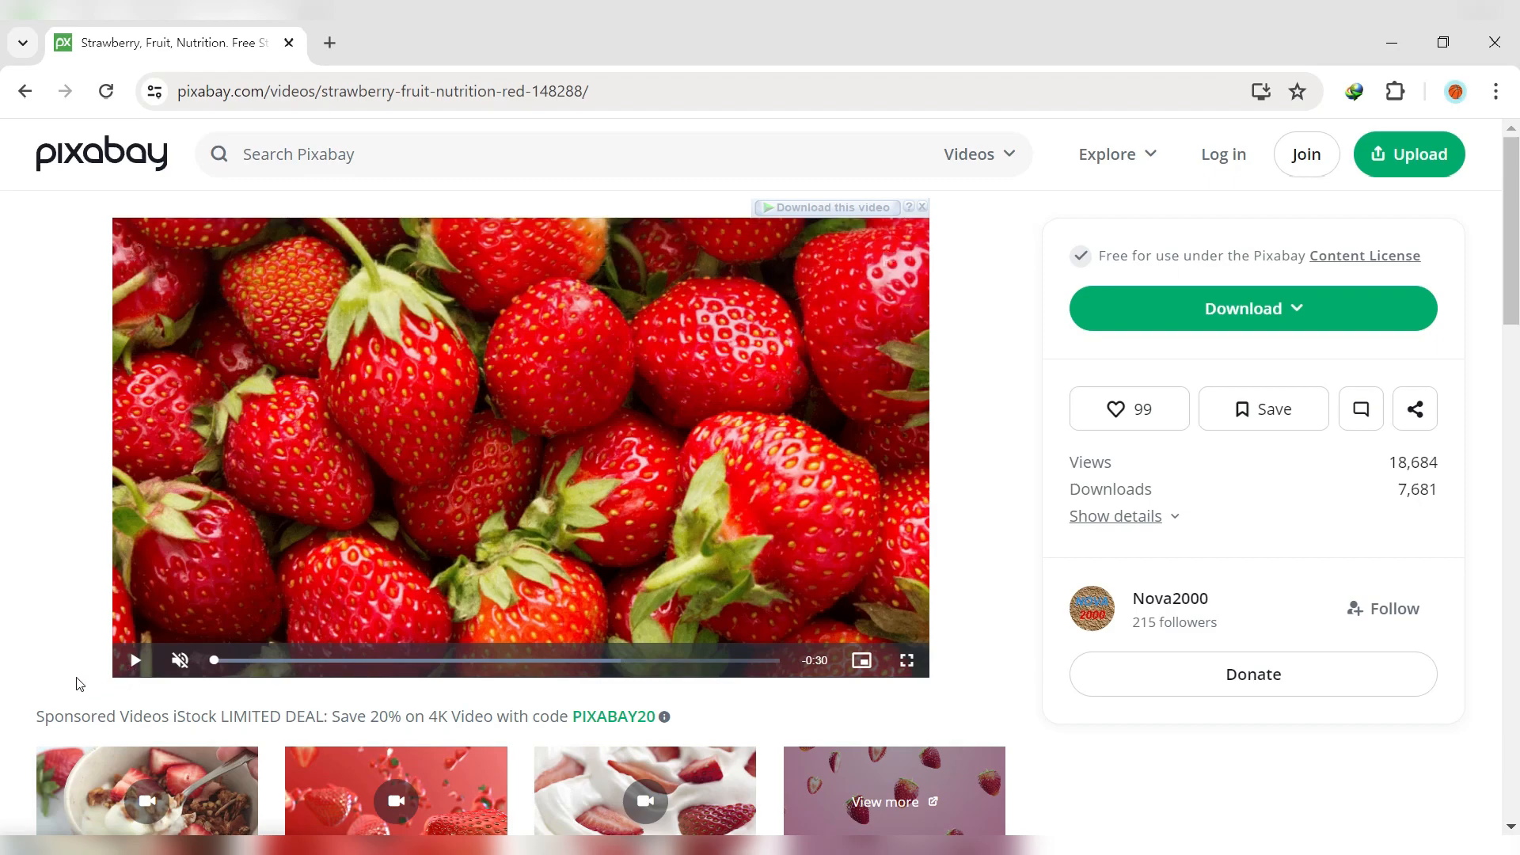
- Play the strawberry video on the Pixabay page briefly and pause it
click(137, 662)
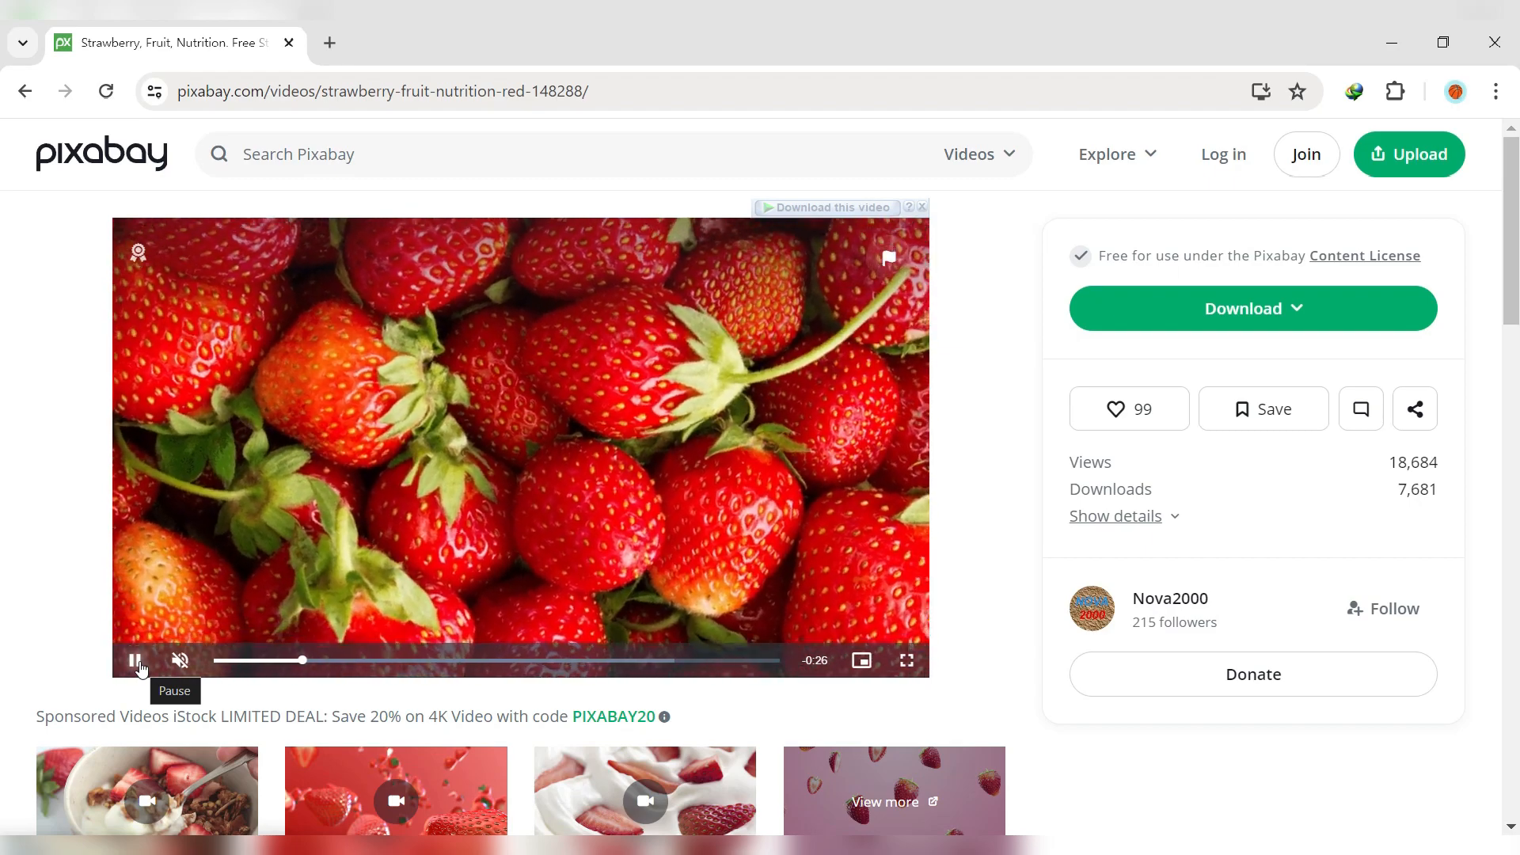
click(136, 662)
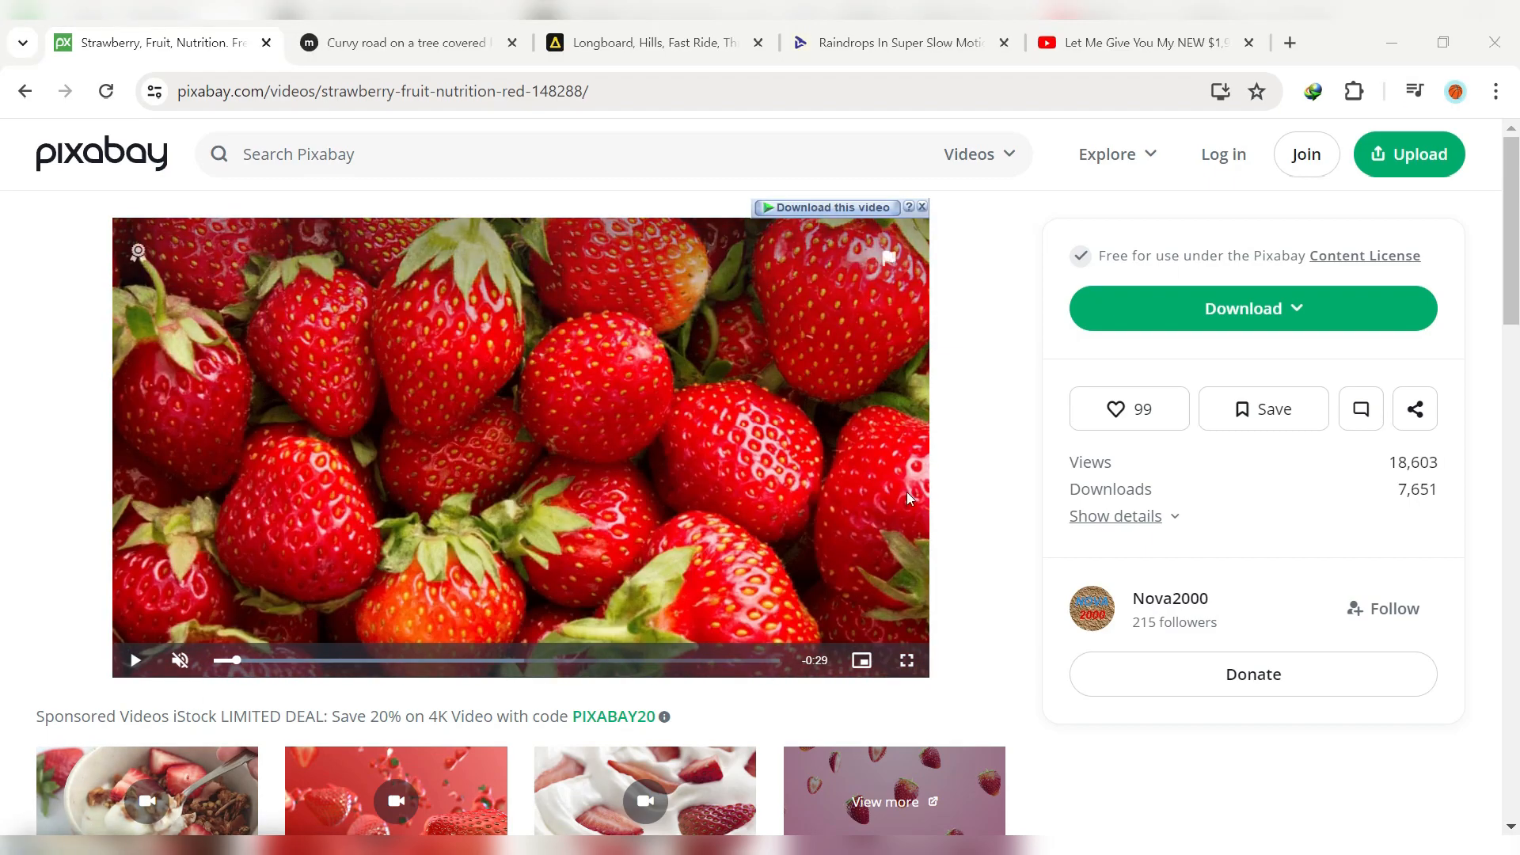
click(988, 266)
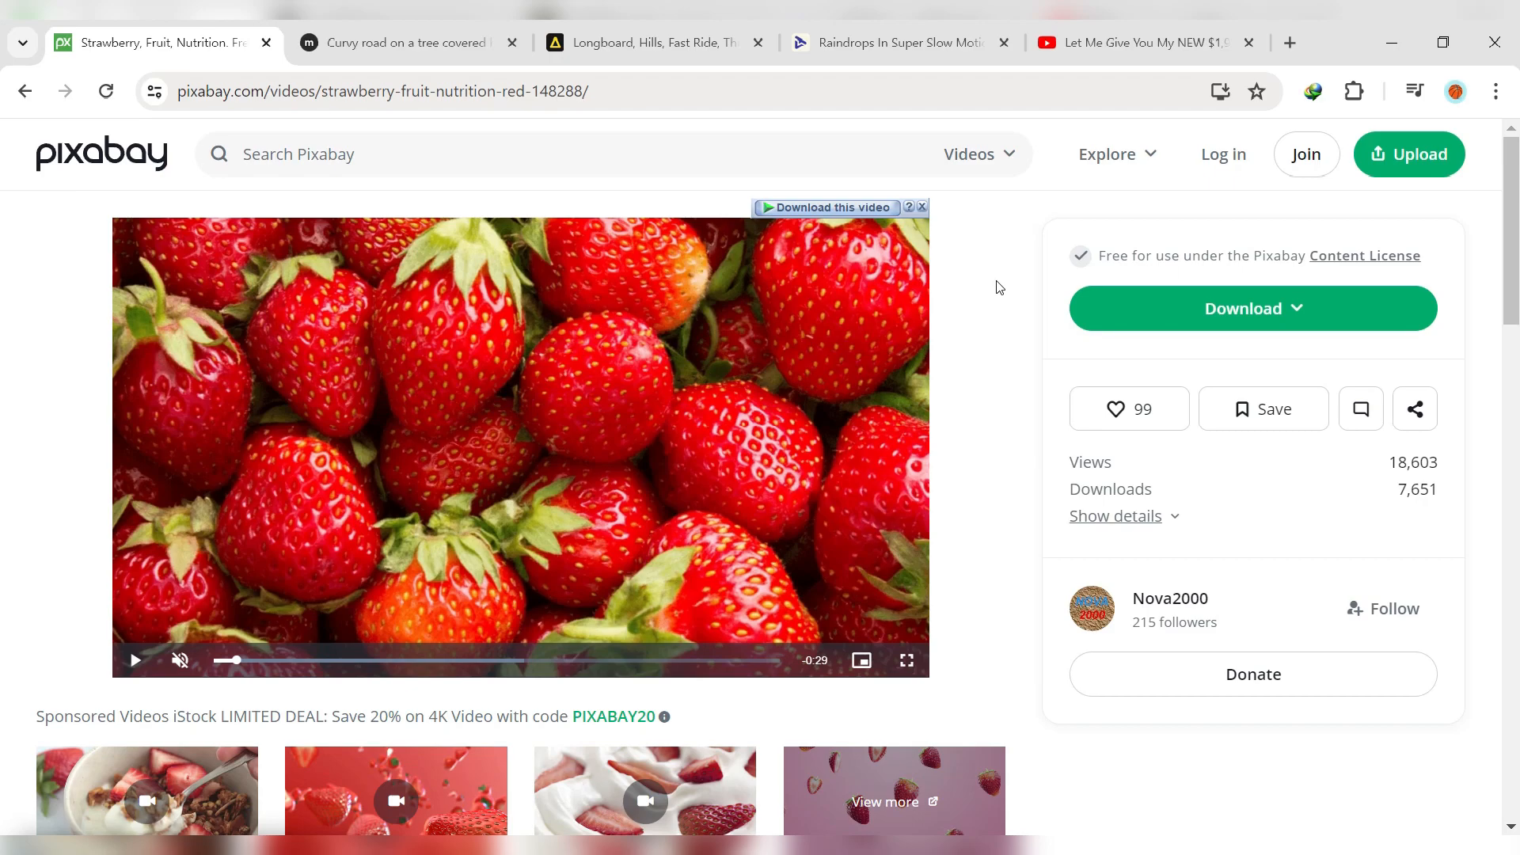
- Download the Pixabay strawberry video with IDM into the Downloads folder and check the saved file there
click(862, 207)
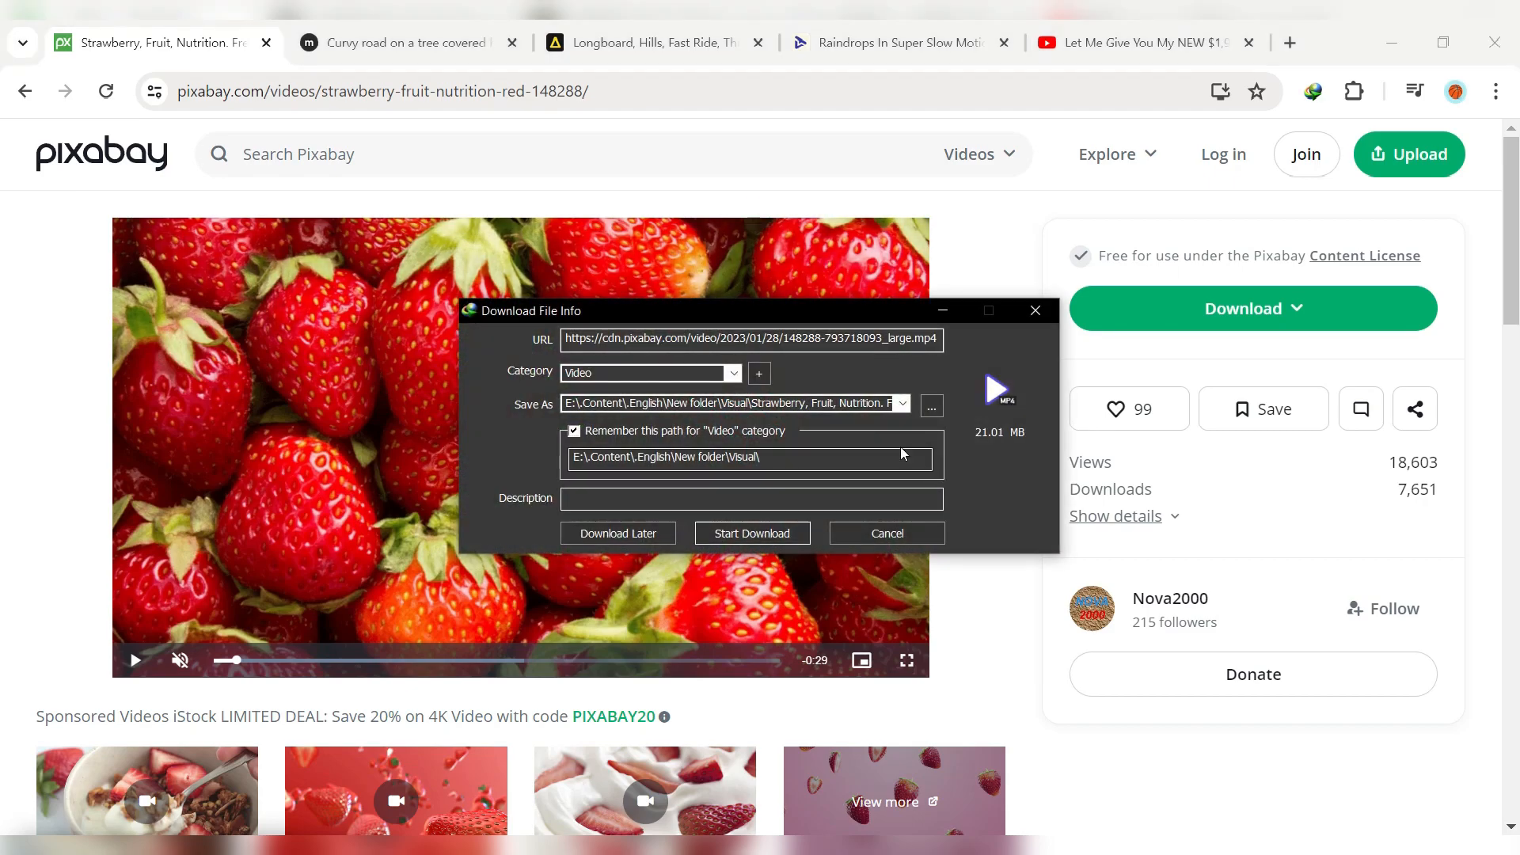
click(932, 407)
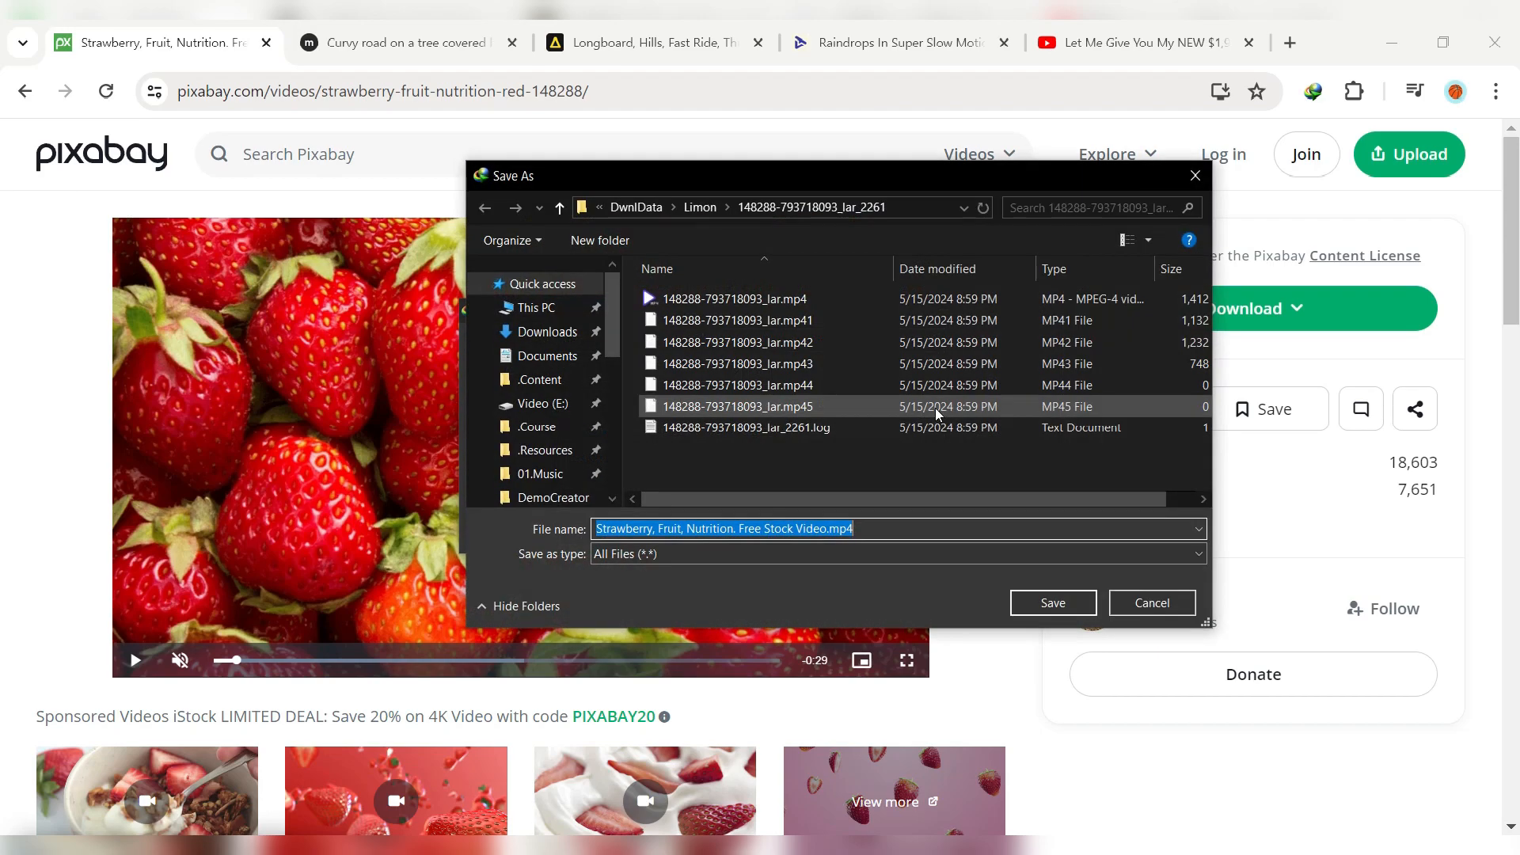
click(545, 334)
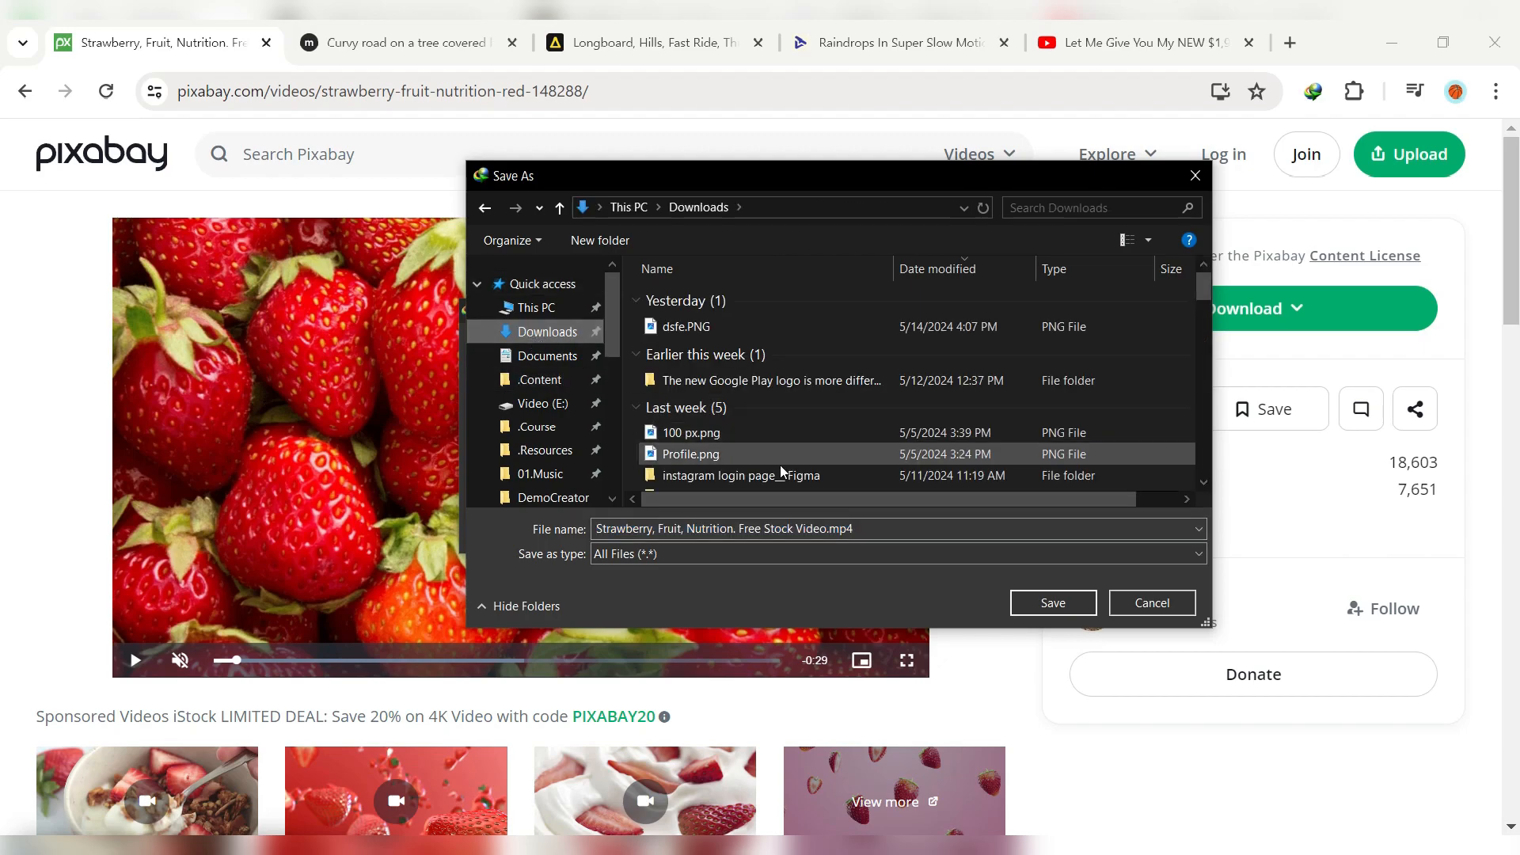
click(1038, 610)
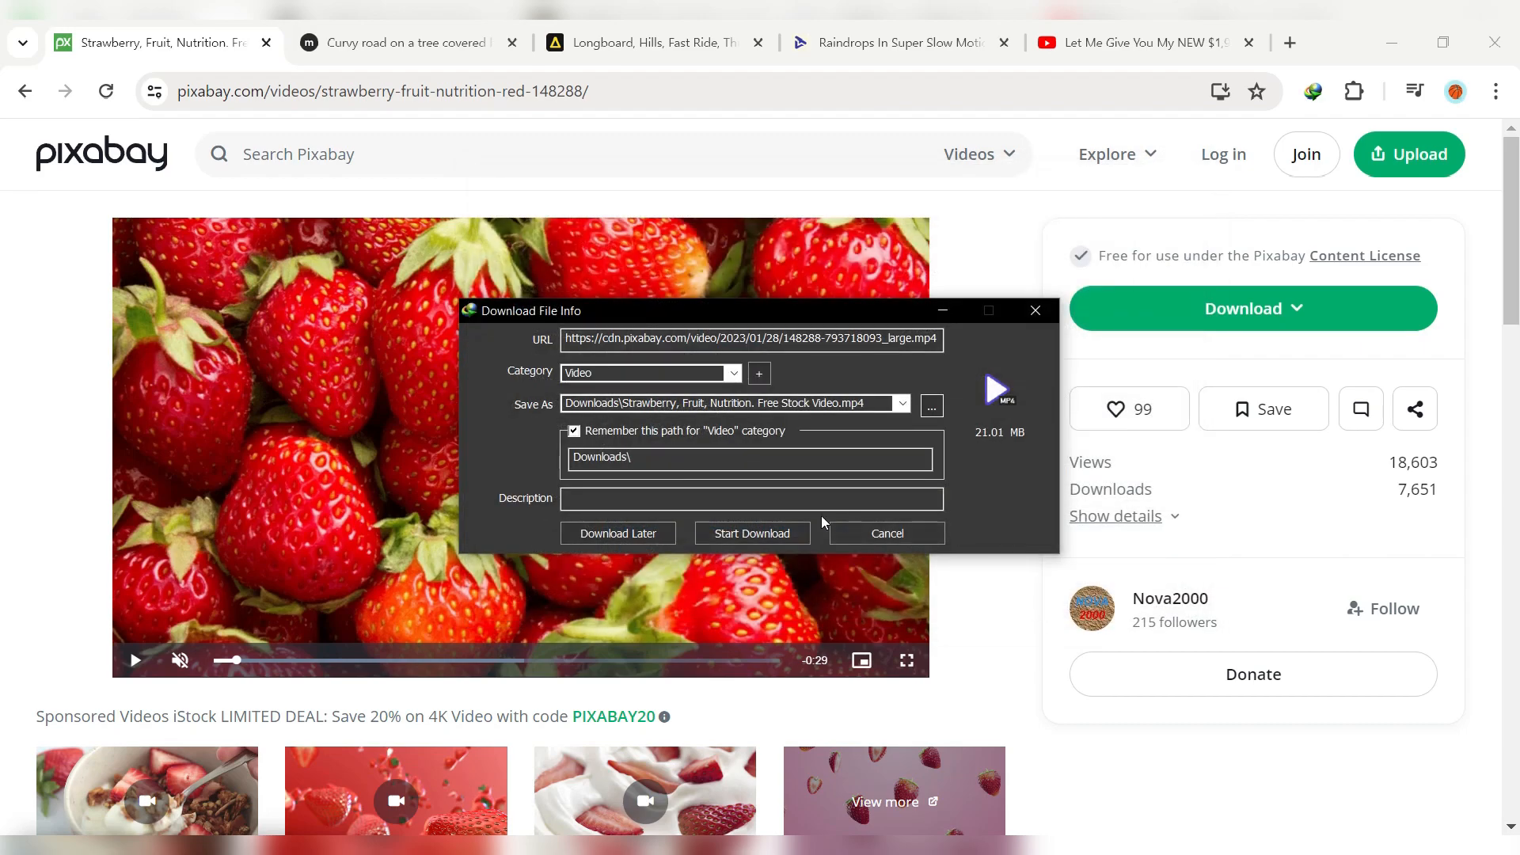
click(786, 536)
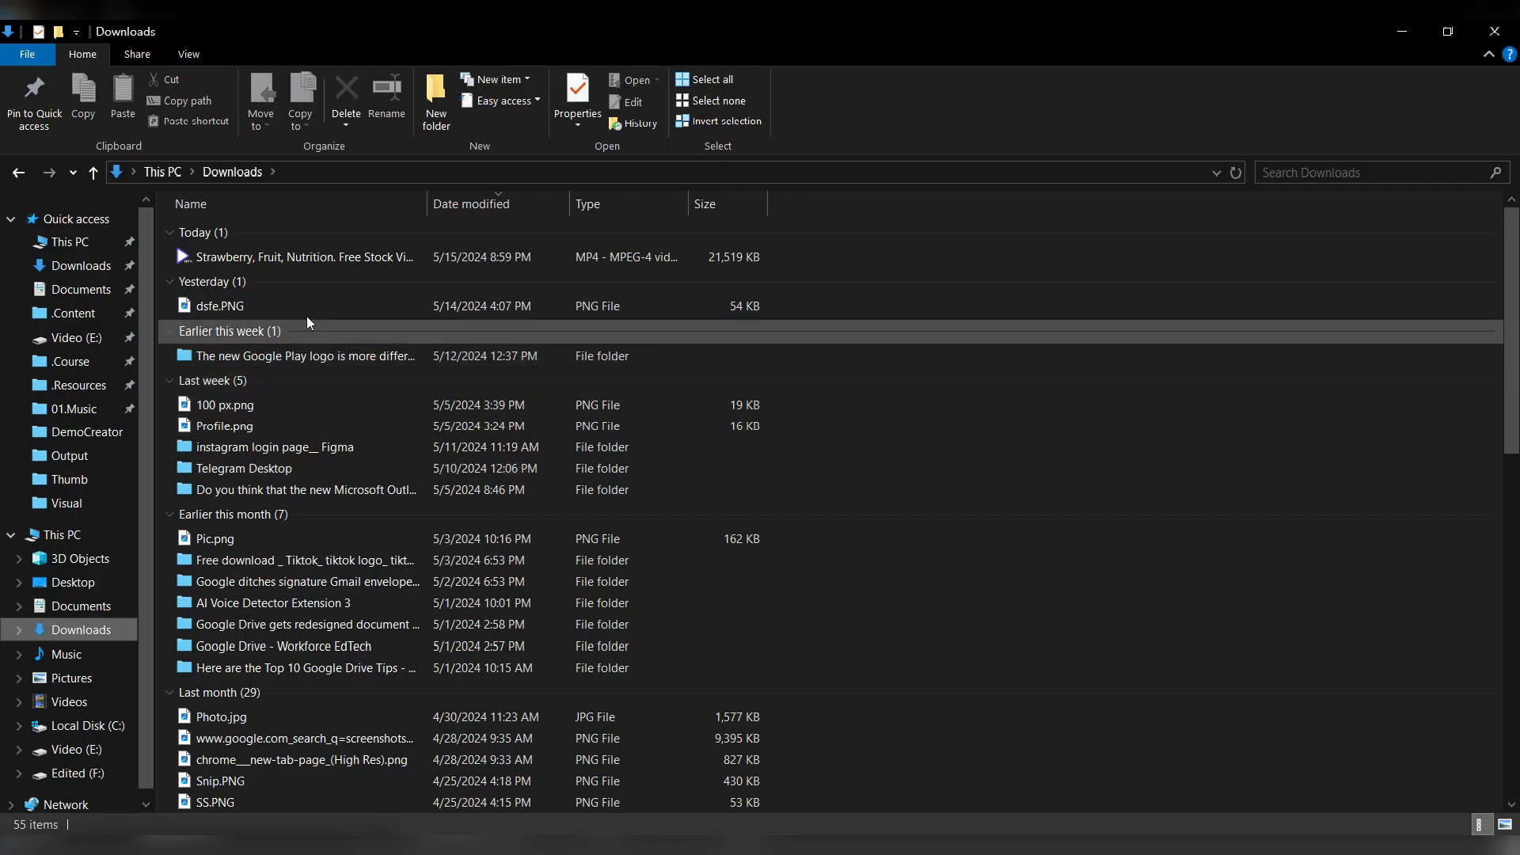
click(253, 259)
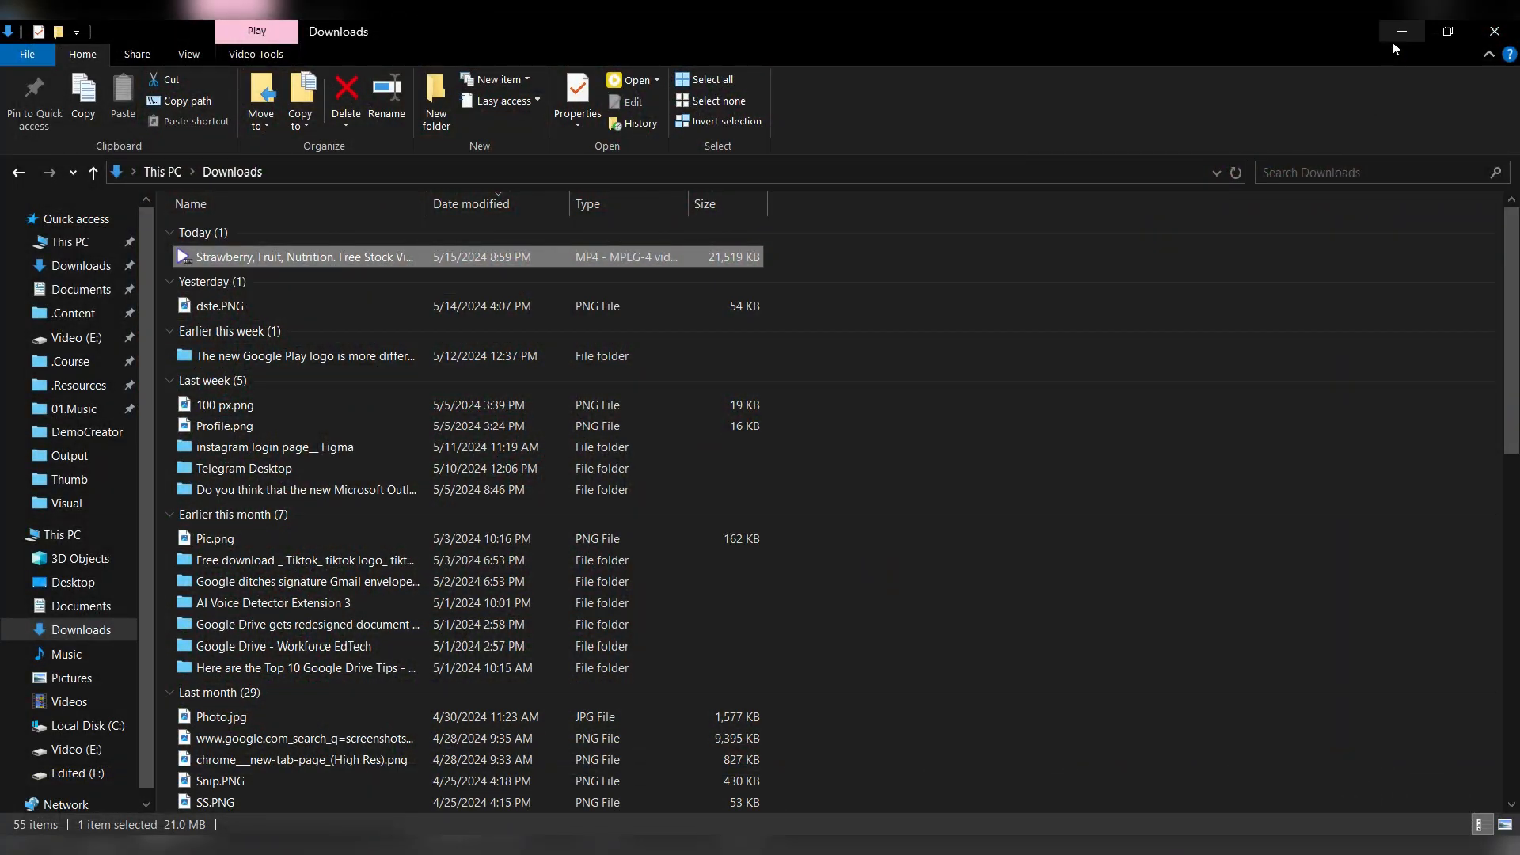
click(1400, 32)
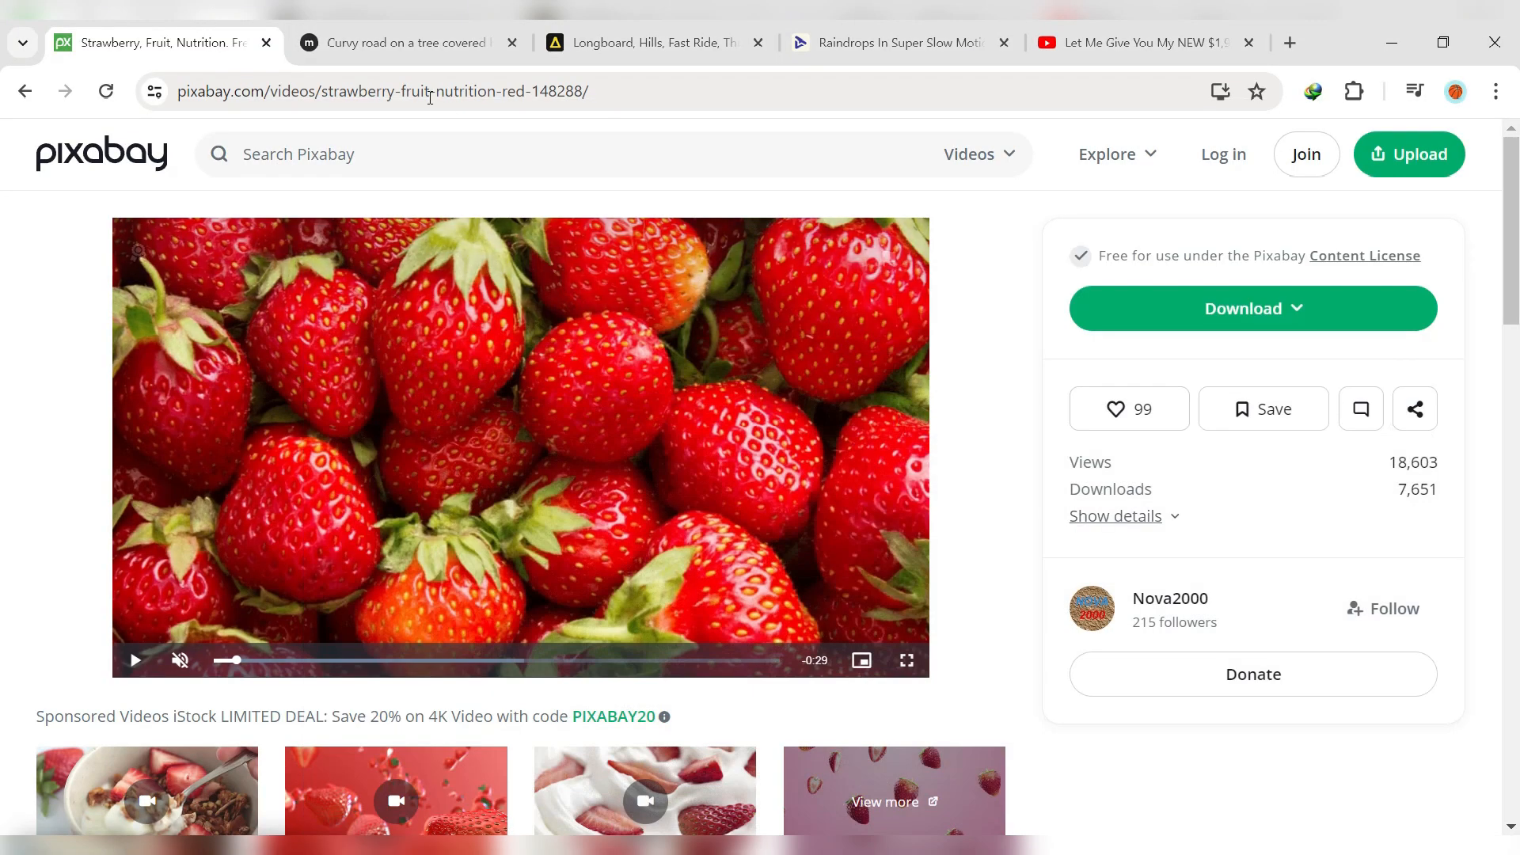
- Download the Mixkit video "Curvy road on a tree covered hill" with IDM, keeping the suggested save location
click(373, 45)
mouse_move(664, 320)
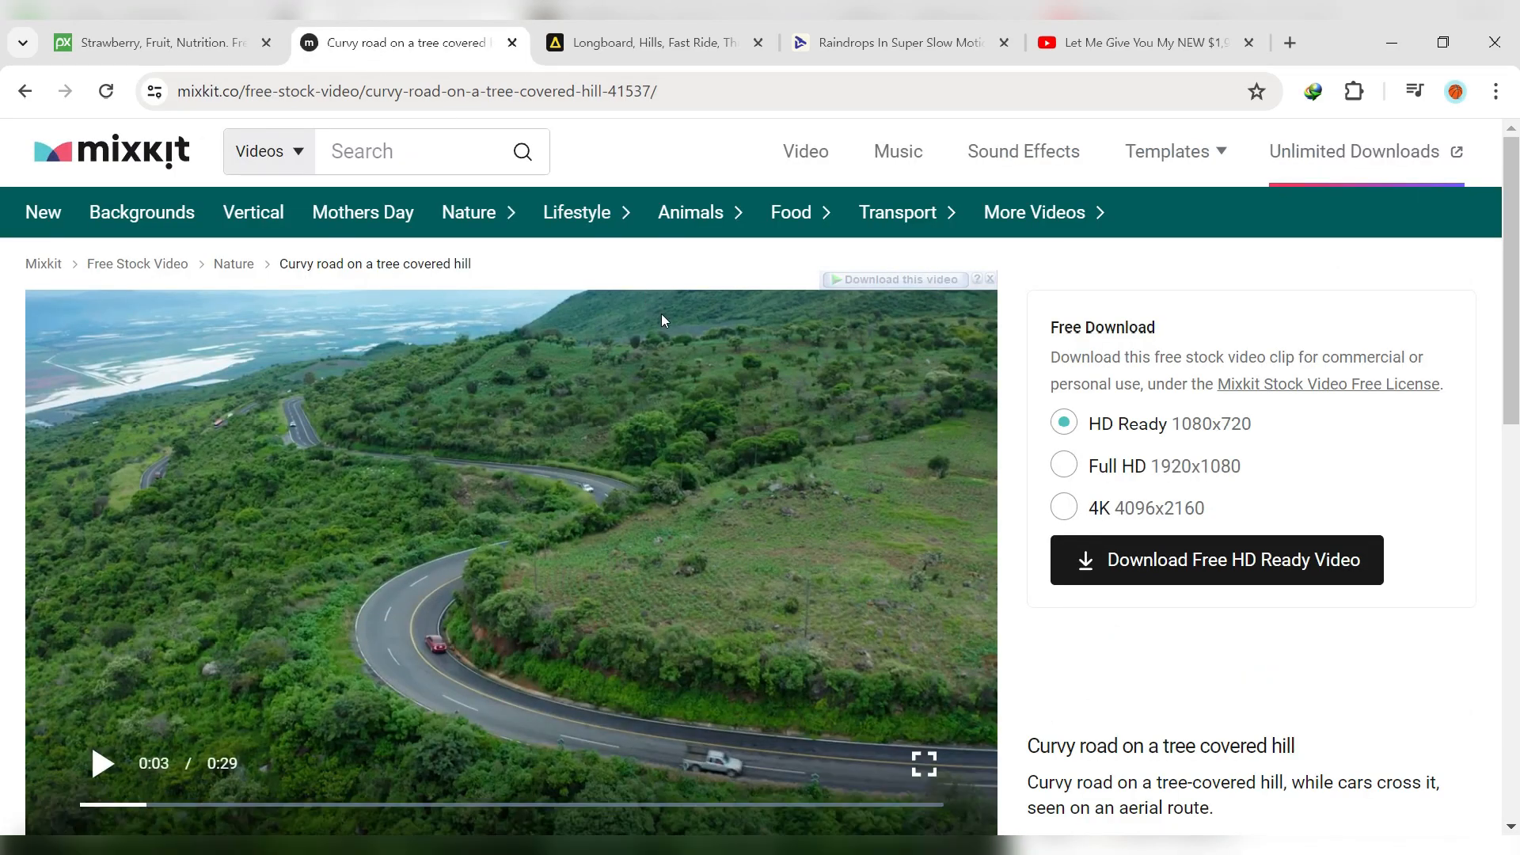
click(886, 280)
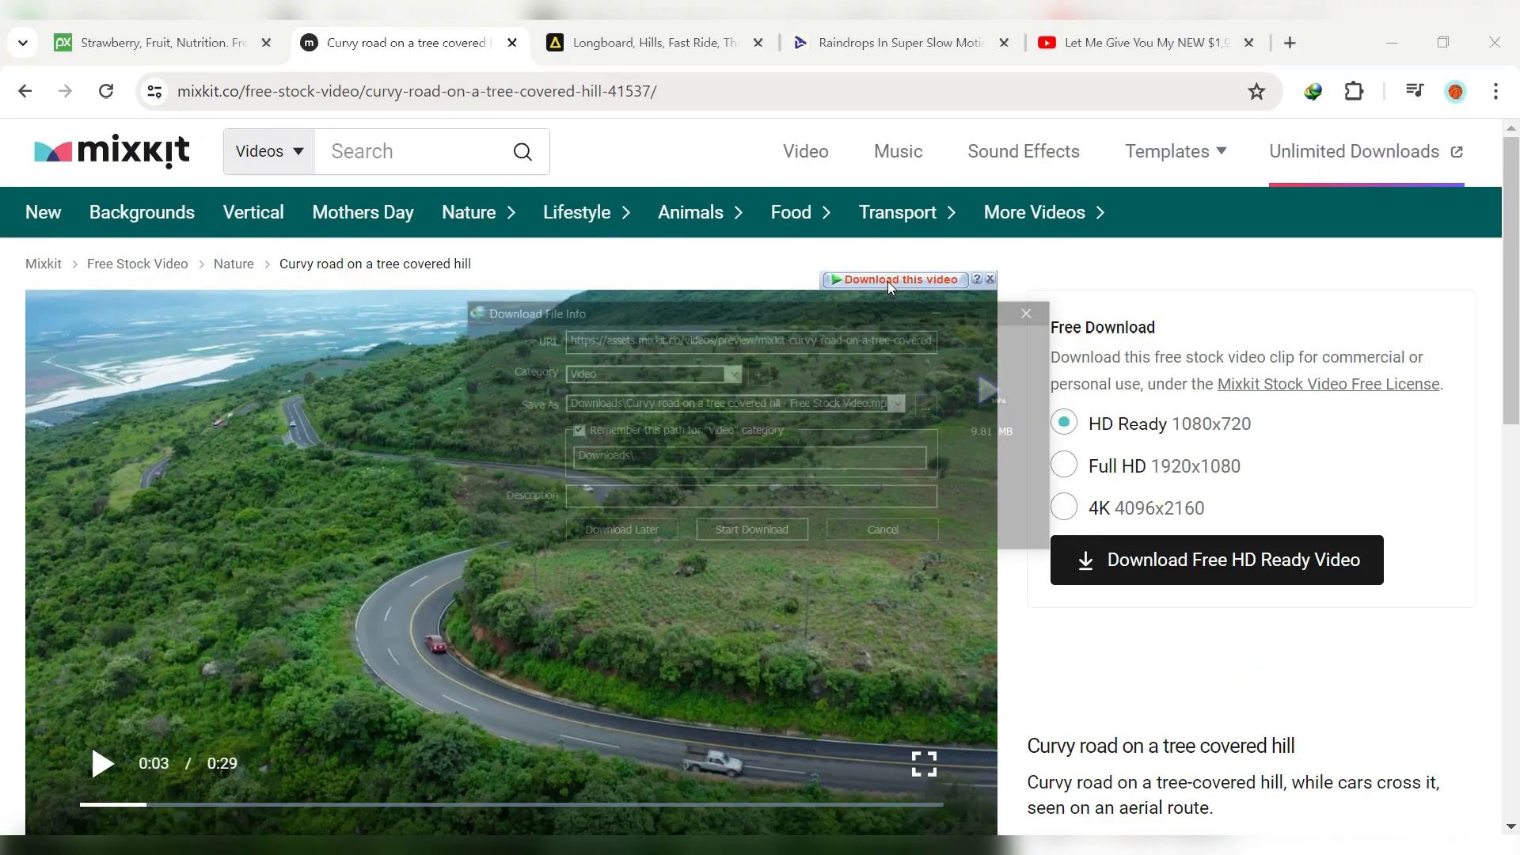
click(761, 530)
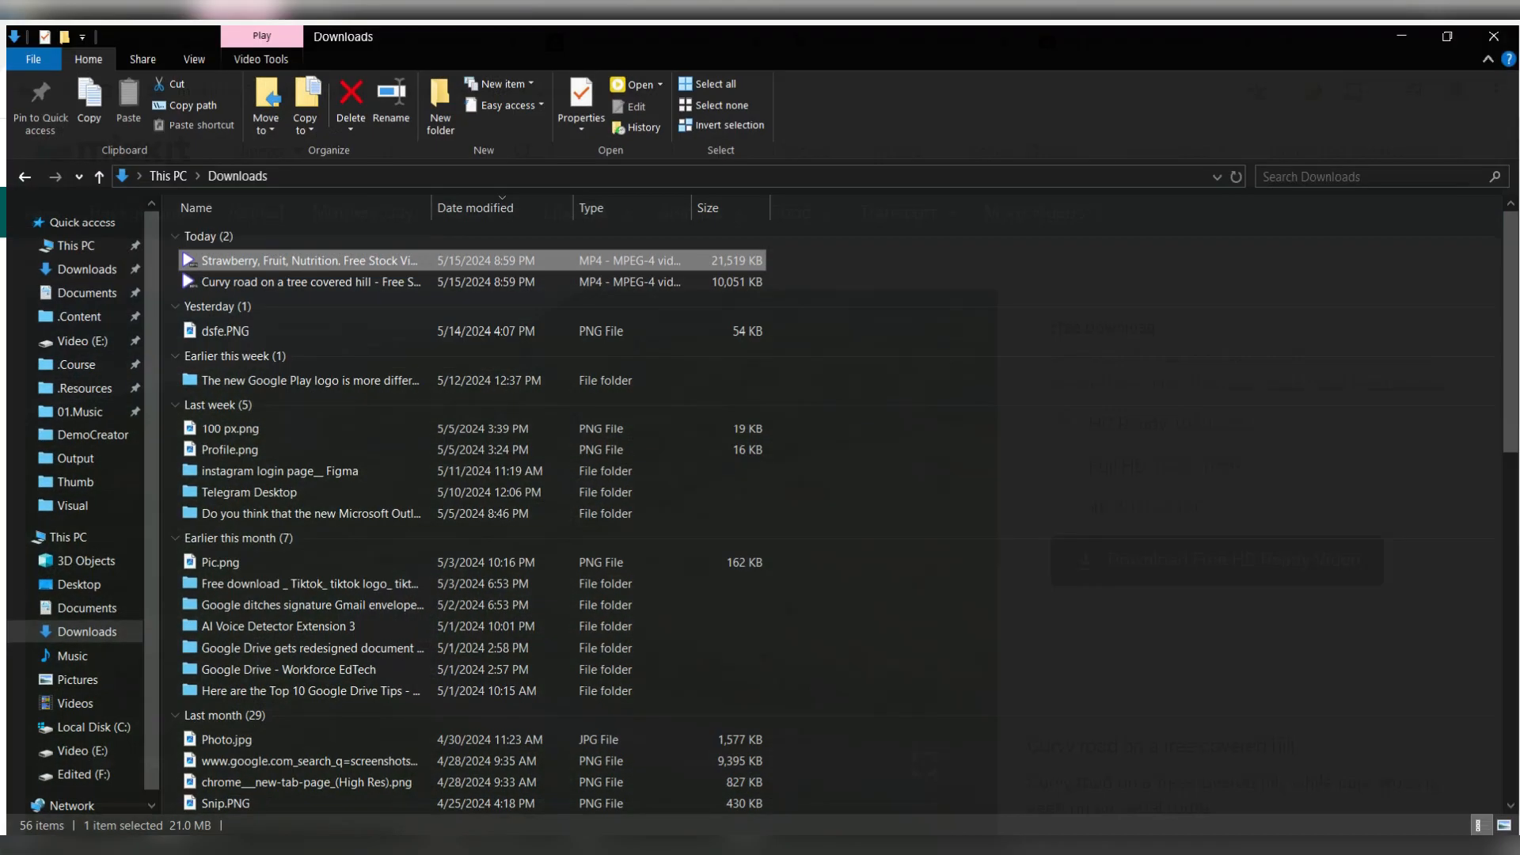
- Play the downloaded curvy road video from the Downloads folder, then close the player and minimize the folder
click(286, 281)
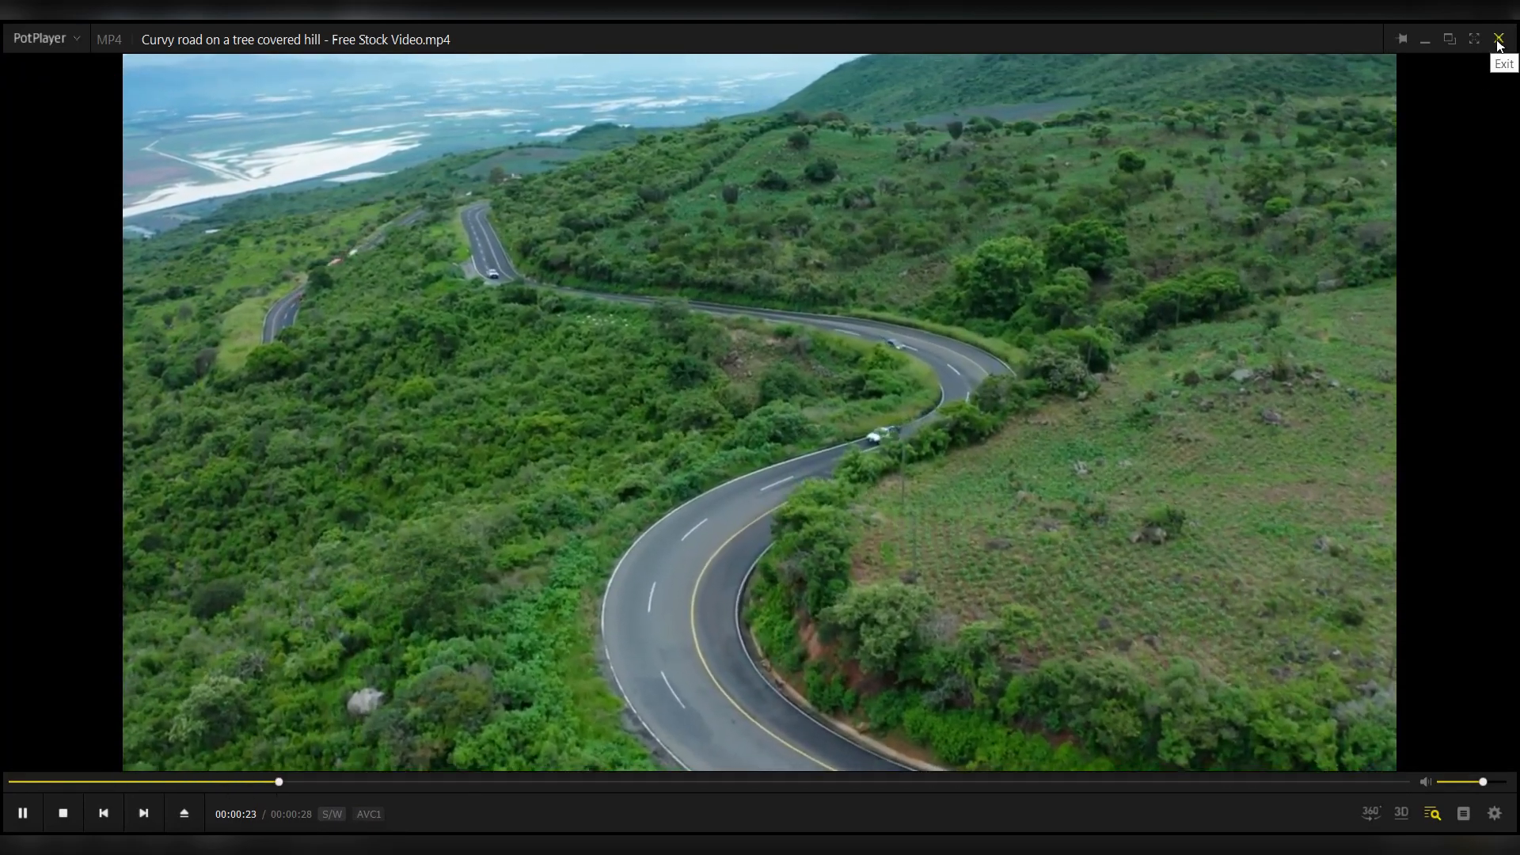
click(1499, 40)
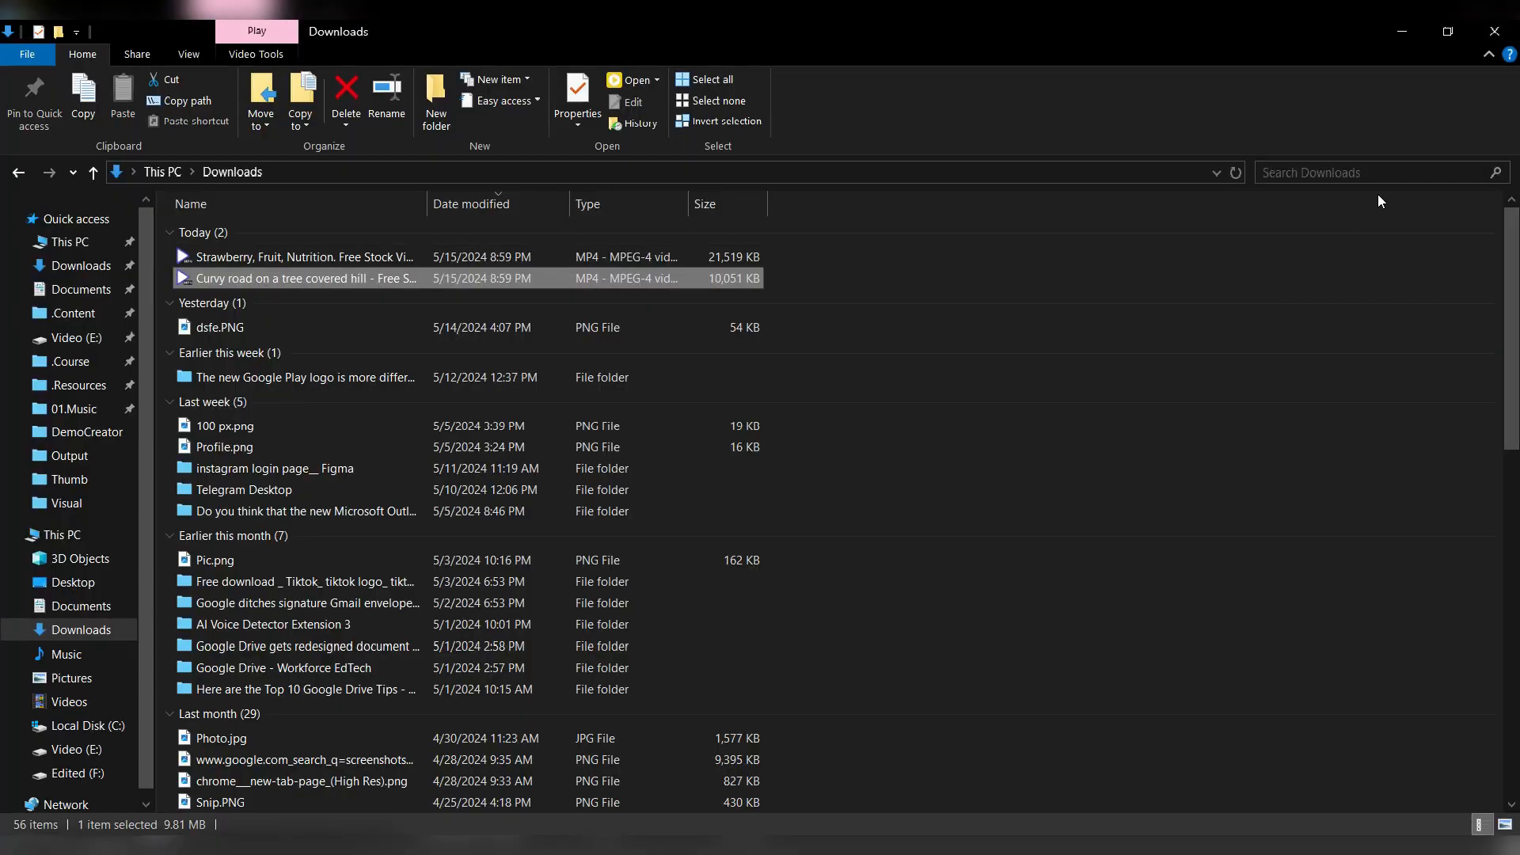
click(1394, 39)
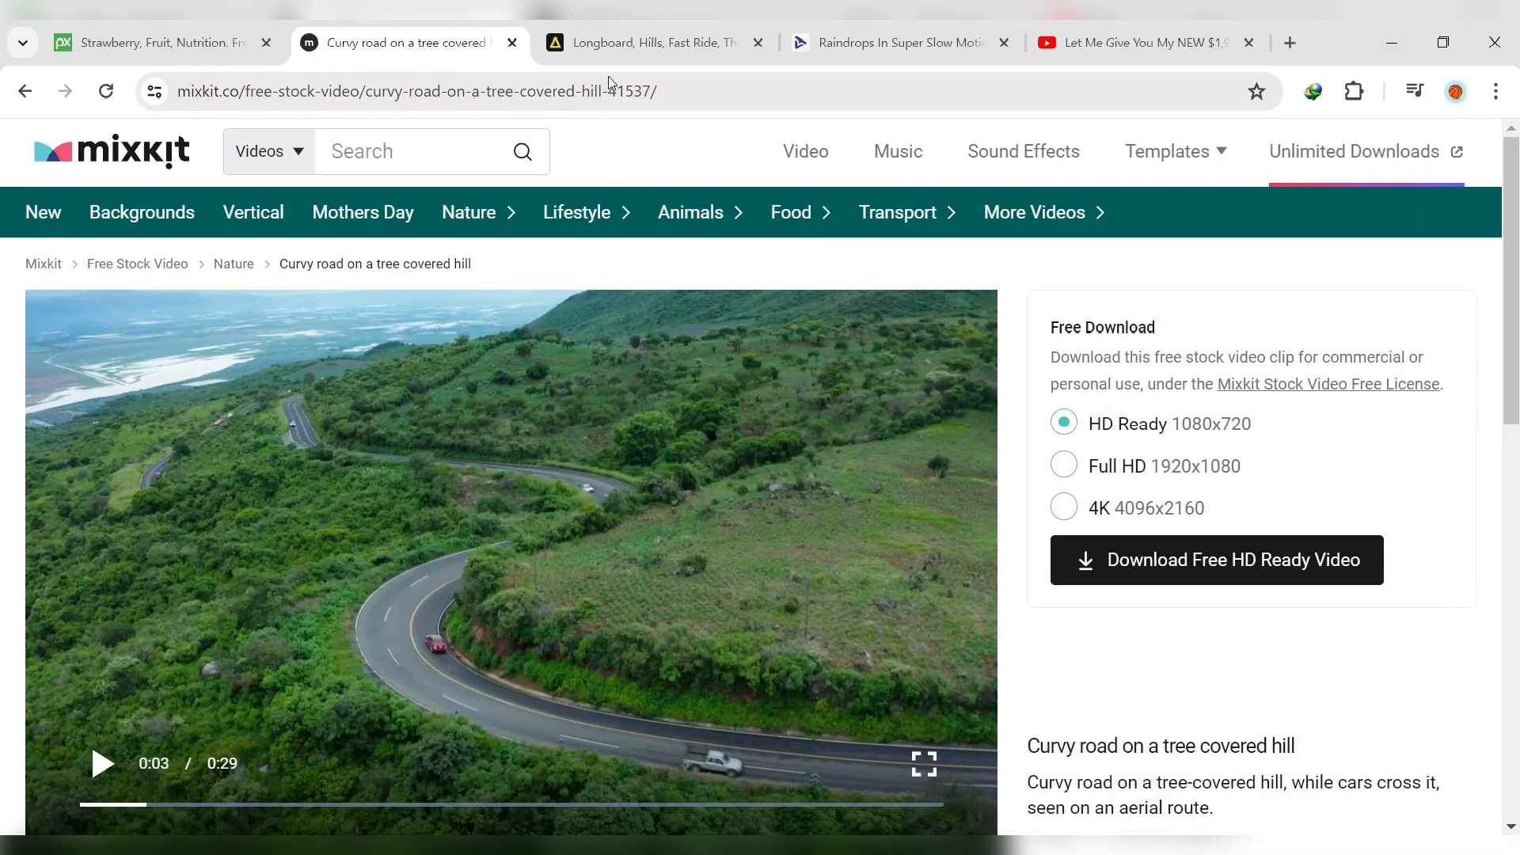
- Switch to the Artlist page with the "Longboard, Hills, Fast Ride, Thrilling" clip
click(603, 48)
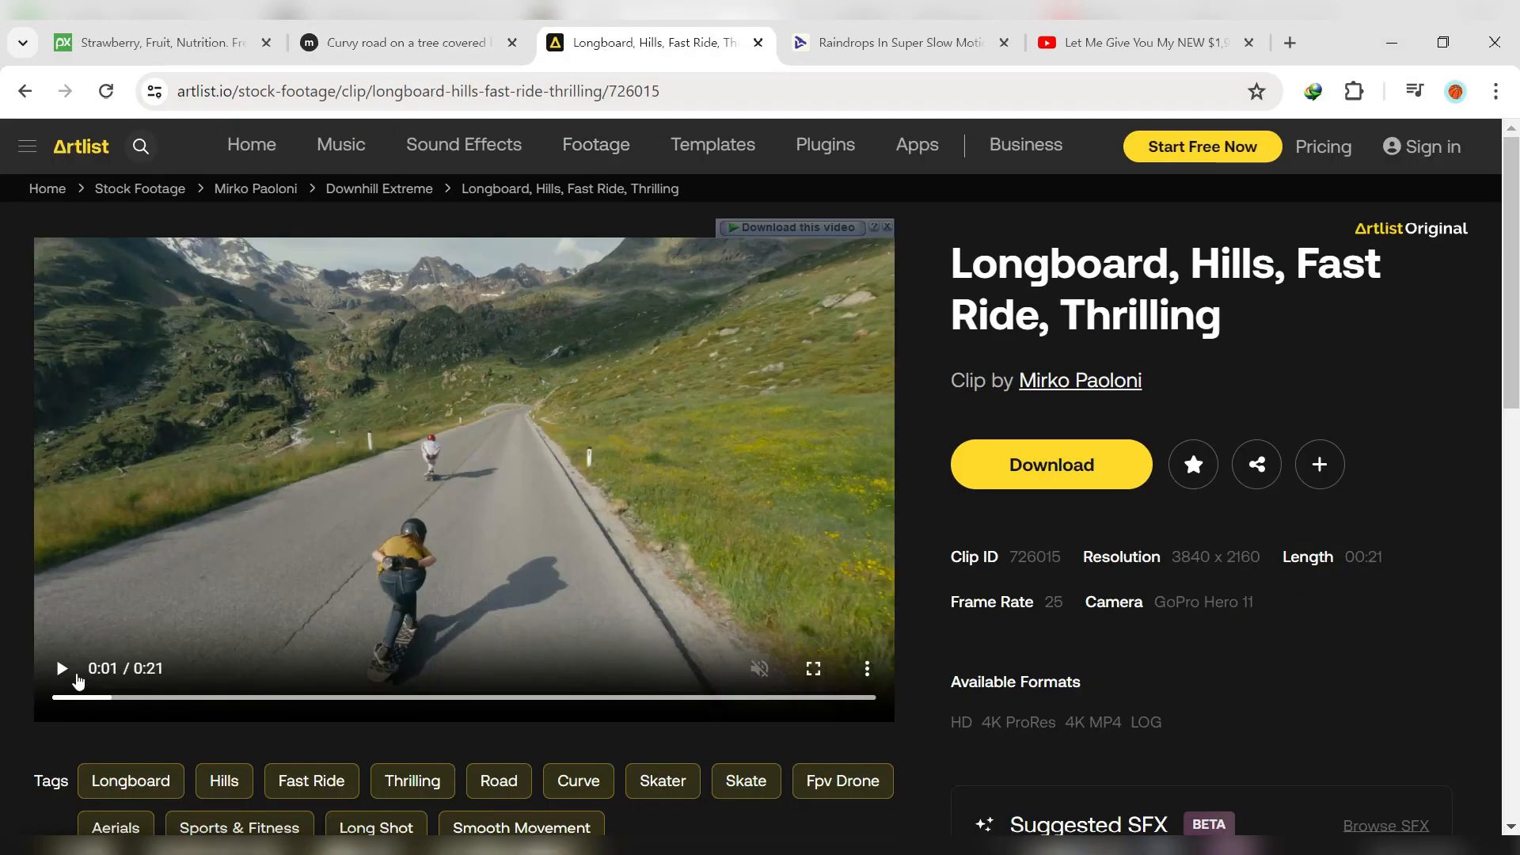